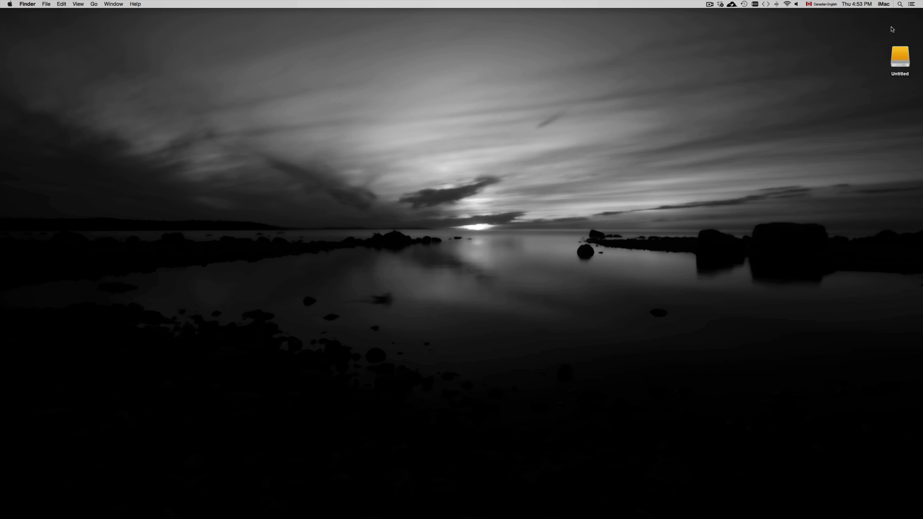
Step: Find Disk Utility with a Spotlight search for "disk", launch it and move its window closer to the middle of the display
left_click(901, 5)
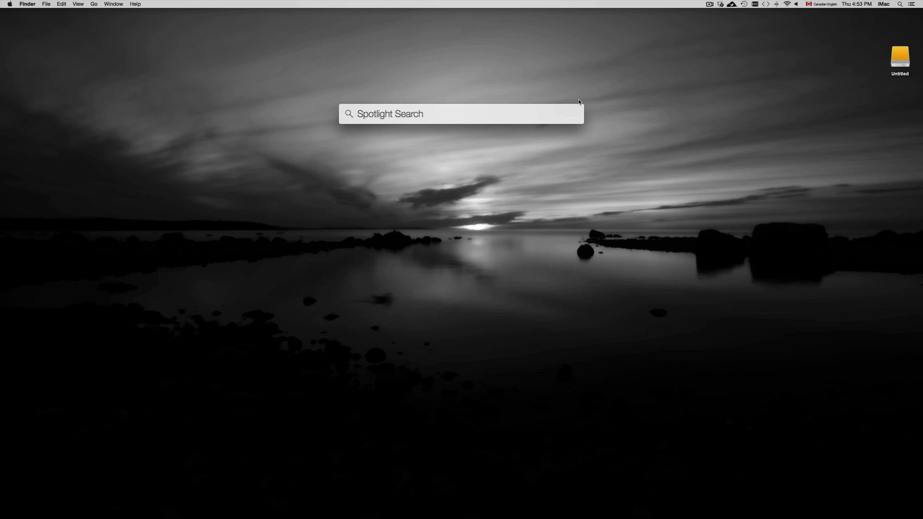
type("disk")
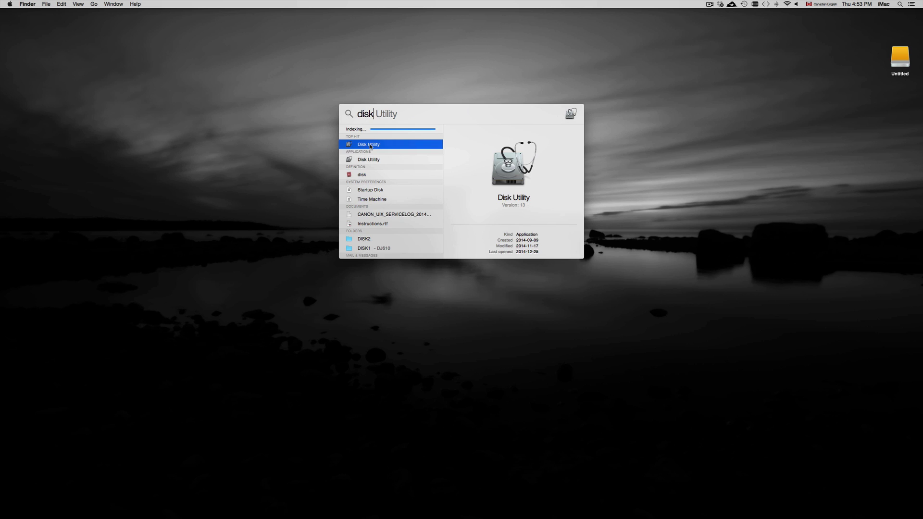
left_click(370, 145)
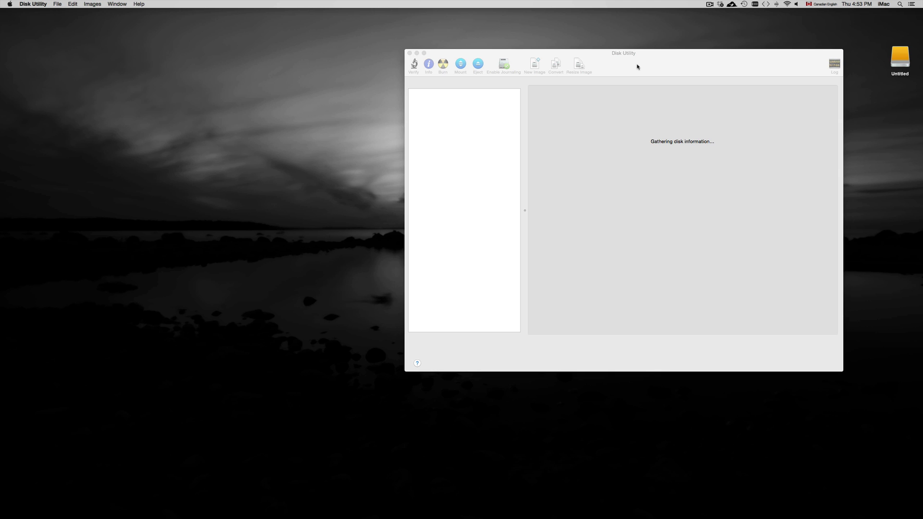
left_click_drag(637, 68, 606, 75)
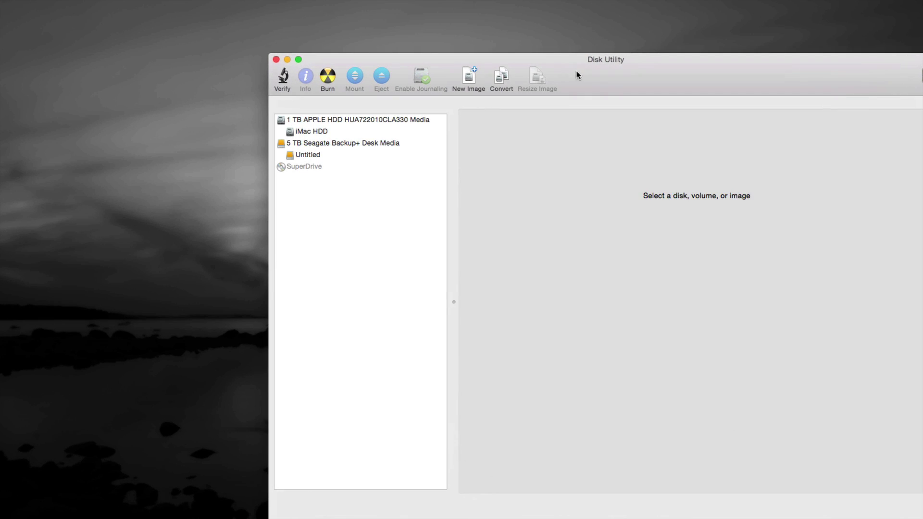
left_click_drag(618, 80, 504, 59)
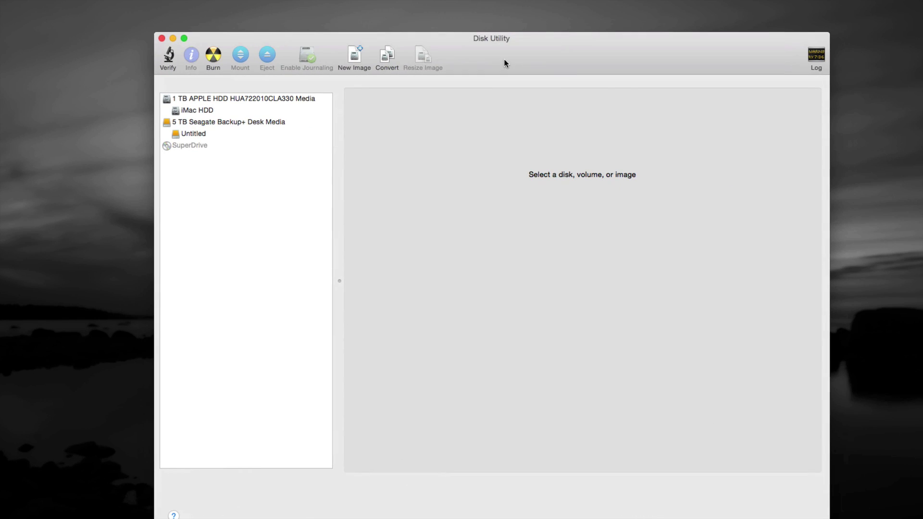
Step: Examine the details of the 1 TB Apple hard drive and its iMac HDD volume, comparing the disk with its volume
left_click(205, 124)
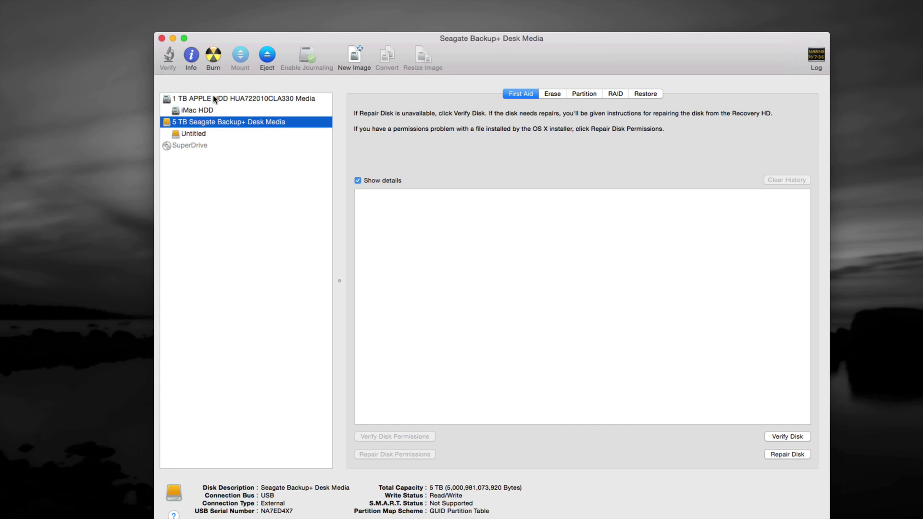
left_click(213, 96)
left_click(209, 110)
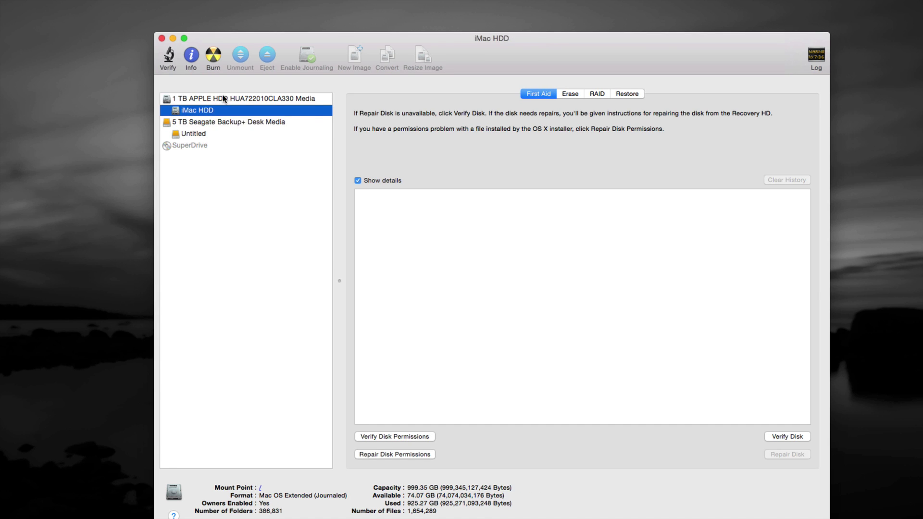
left_click(220, 100)
left_click(214, 109)
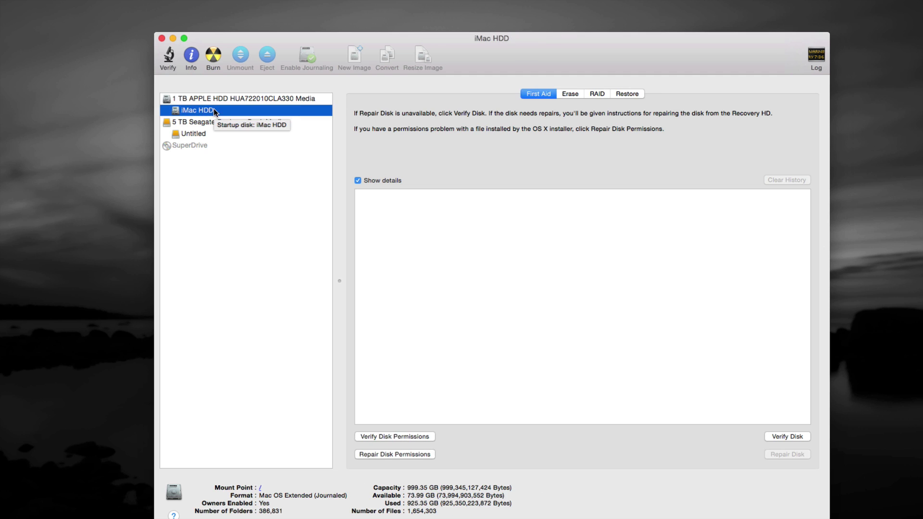
left_click(220, 102)
left_click(220, 108)
left_click(224, 103)
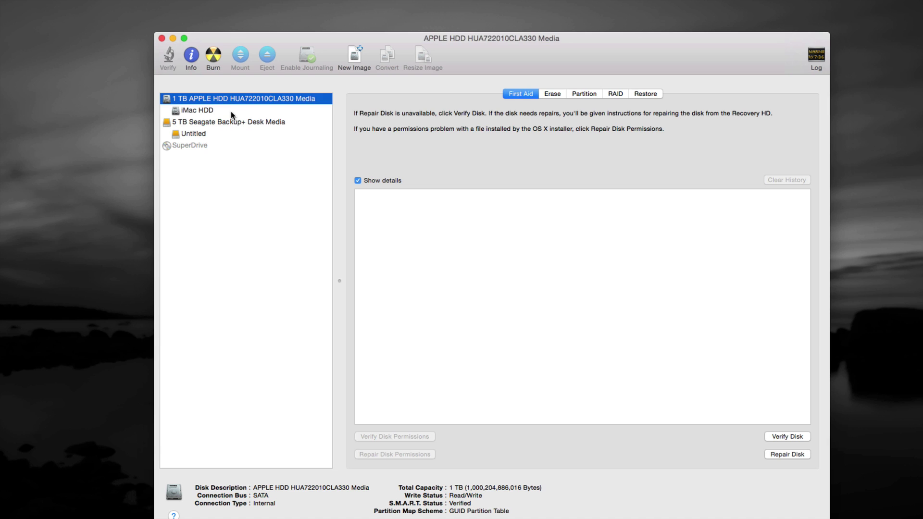
left_click(231, 112)
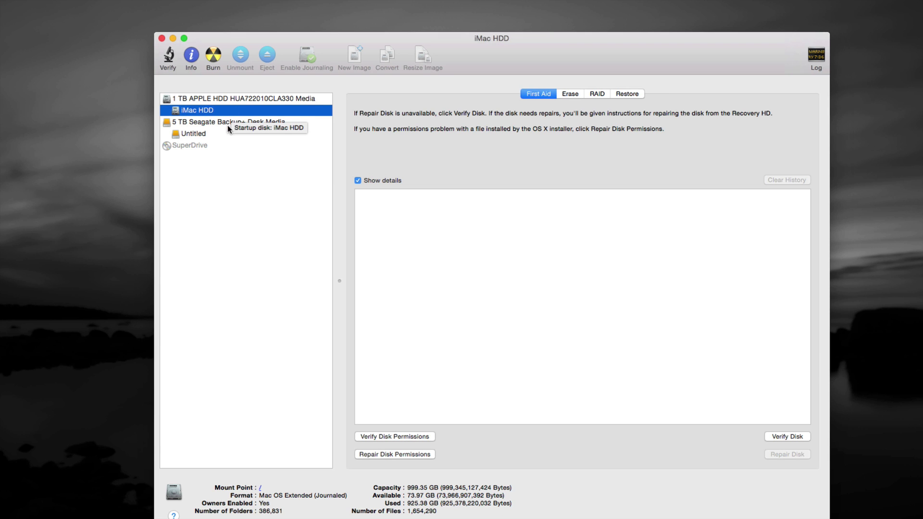
Step: Select the 5 TB Seagate Backup+ Desk Media disk and open its Erase settings
left_click(211, 123)
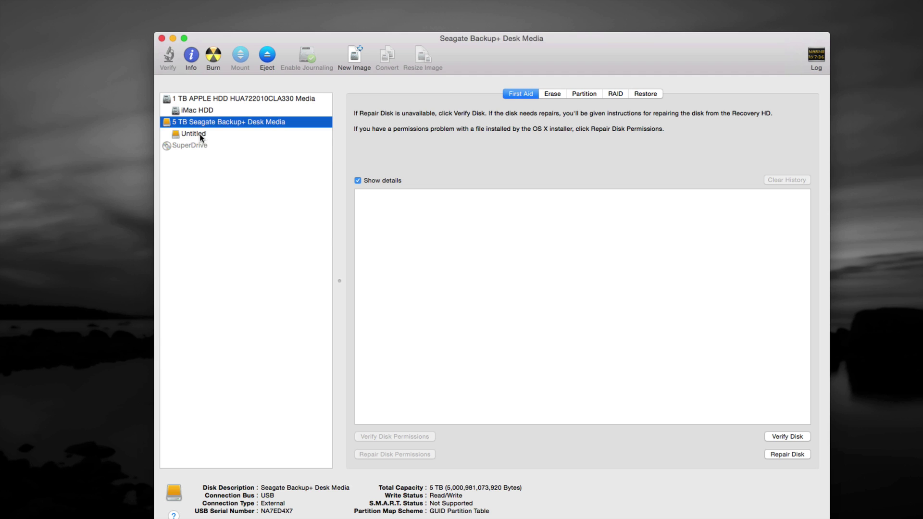
left_click(206, 132)
left_click(210, 124)
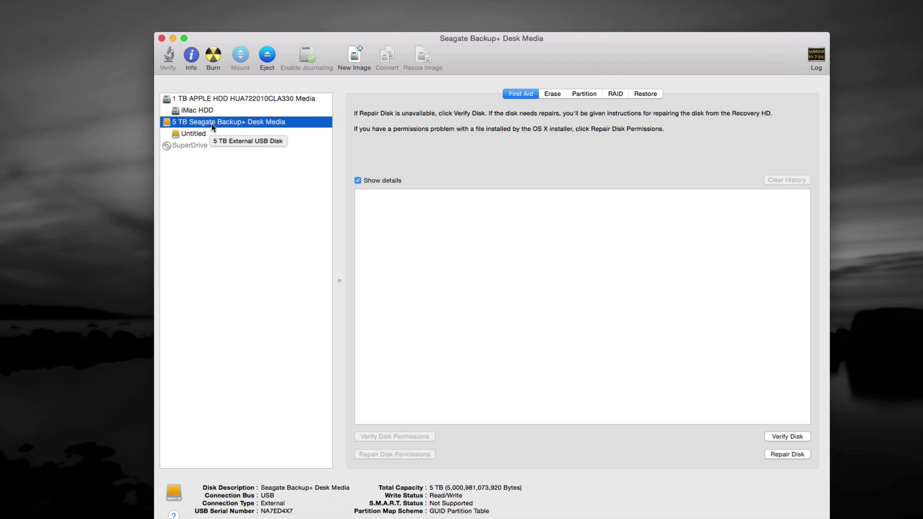
left_click_drag(585, 64, 557, 55)
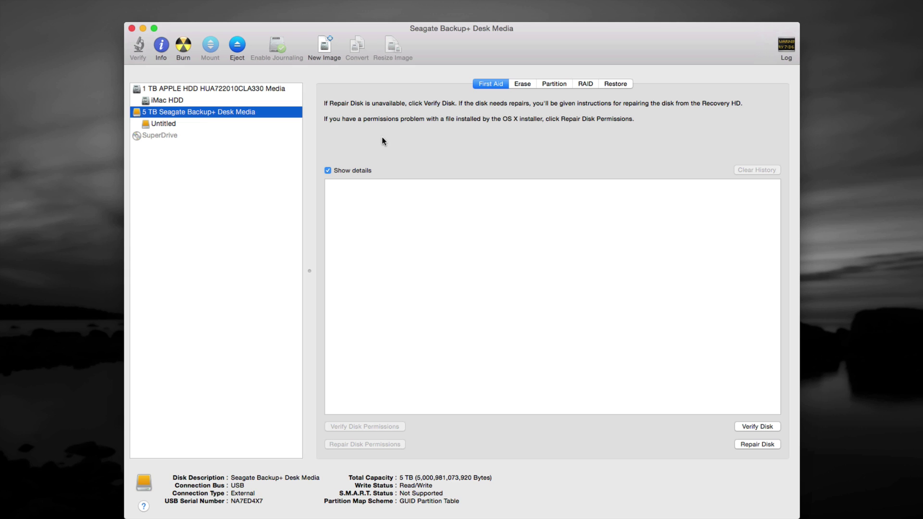
left_click(523, 86)
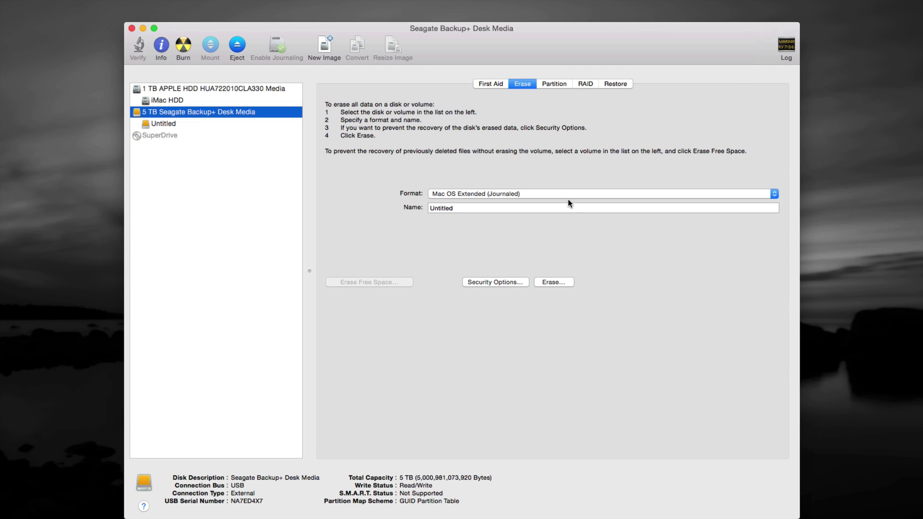
Step: Try ExFAT as the Seagate disk's erase format and return the format to Mac OS Extended (Journaled)
left_click(585, 193)
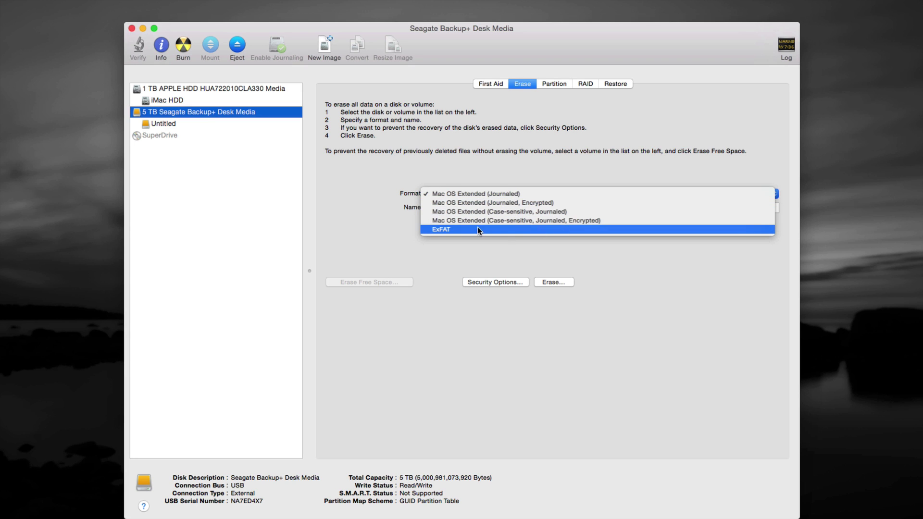
left_click(451, 229)
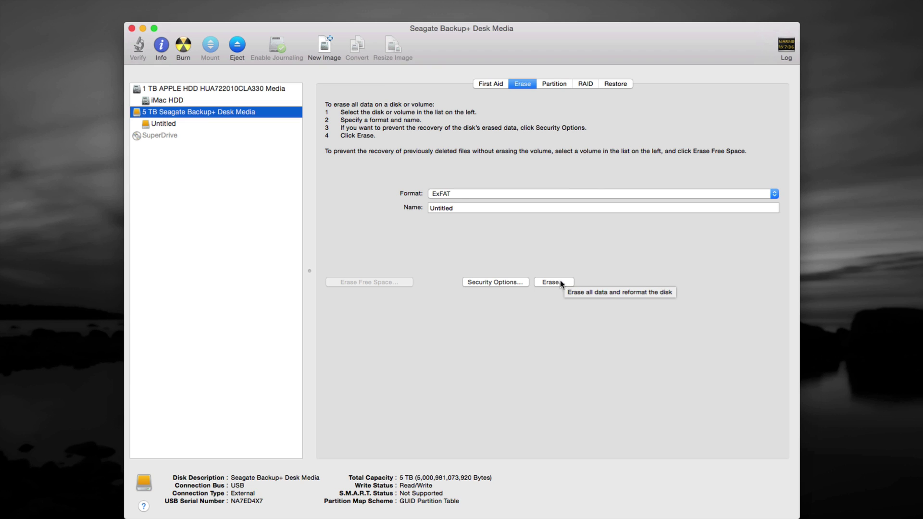
left_click(607, 192)
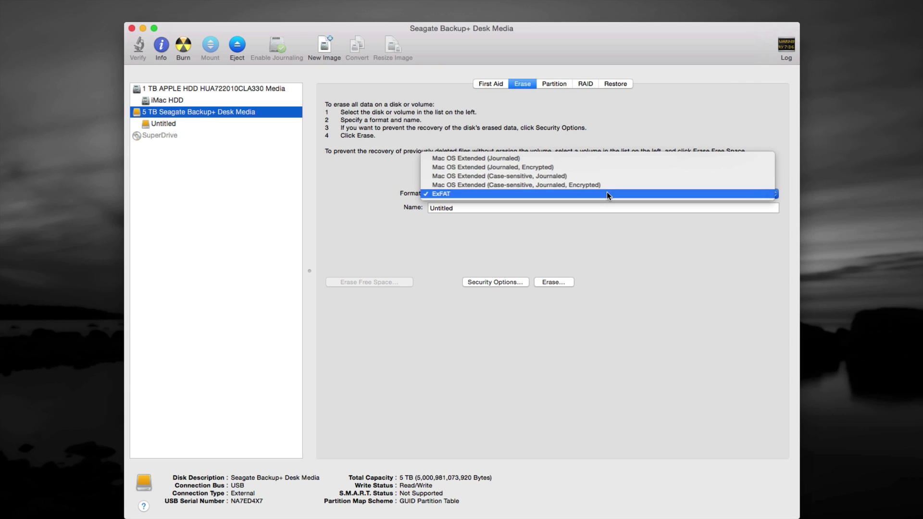
left_click(606, 158)
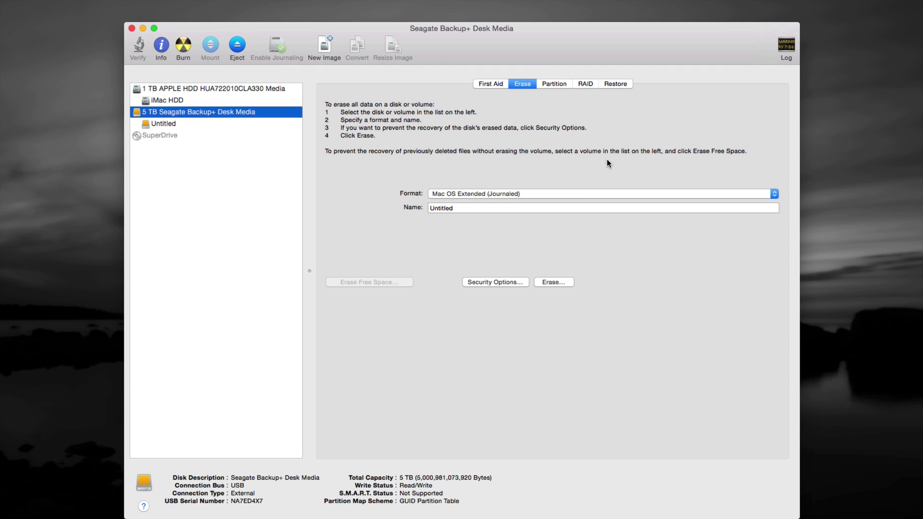
Step: Review the available erase formats for the Seagate disk and choose ExFAT
left_click(521, 196)
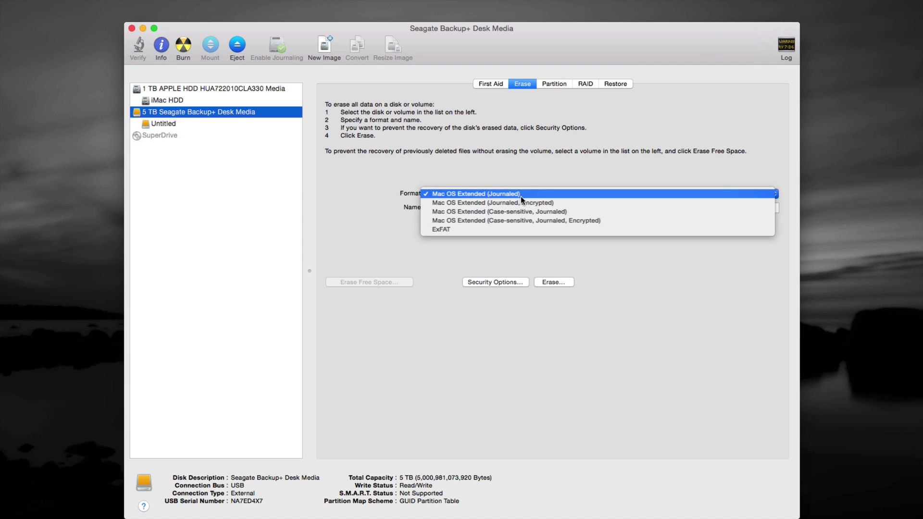
left_click(517, 195)
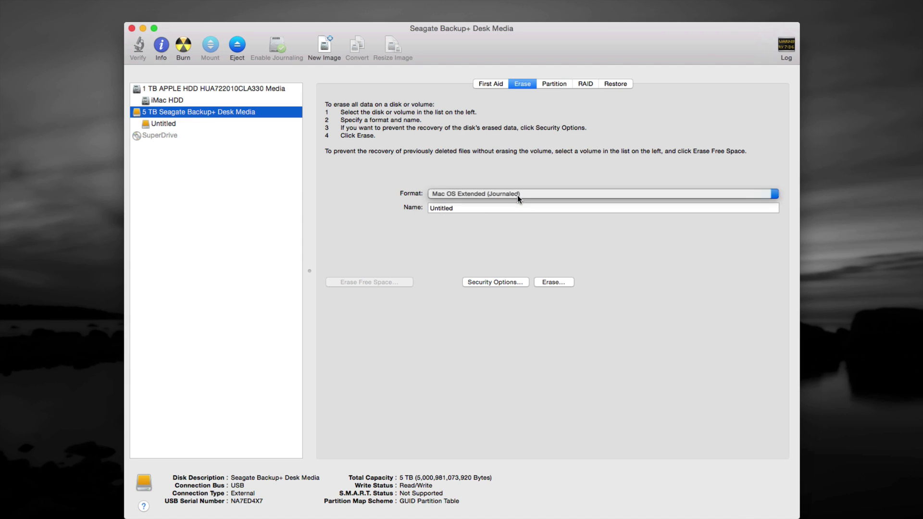
left_click(519, 195)
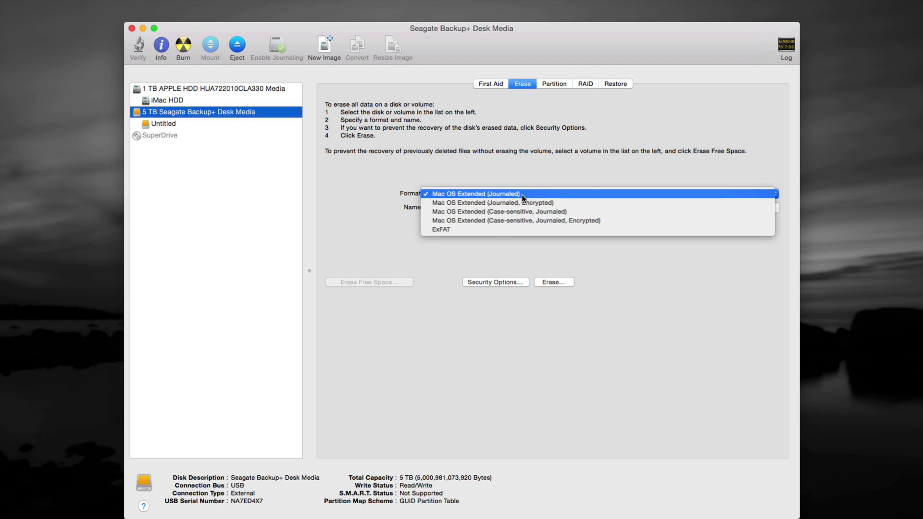
left_click(451, 232)
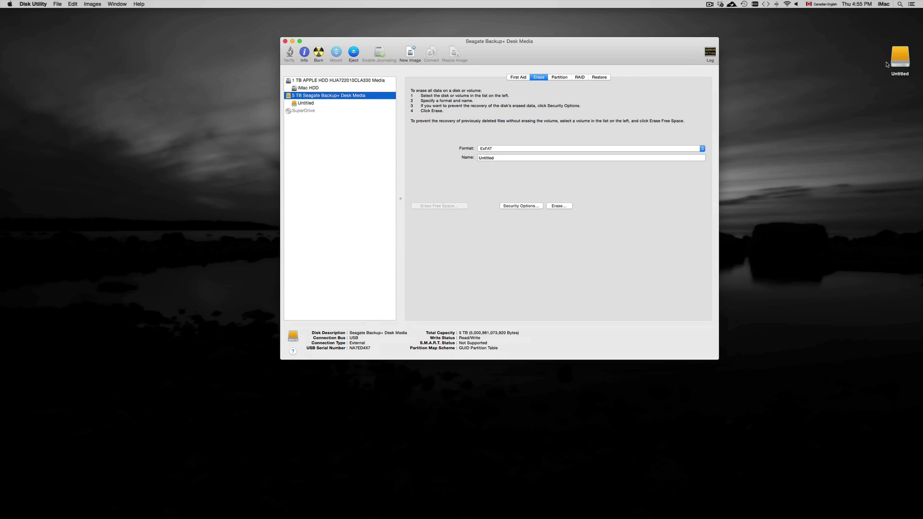
Step: Switch to Finder, view the contents of the Untitled external drive and close the window
left_click_drag(889, 63, 819, 63)
mouse_move(423, 505)
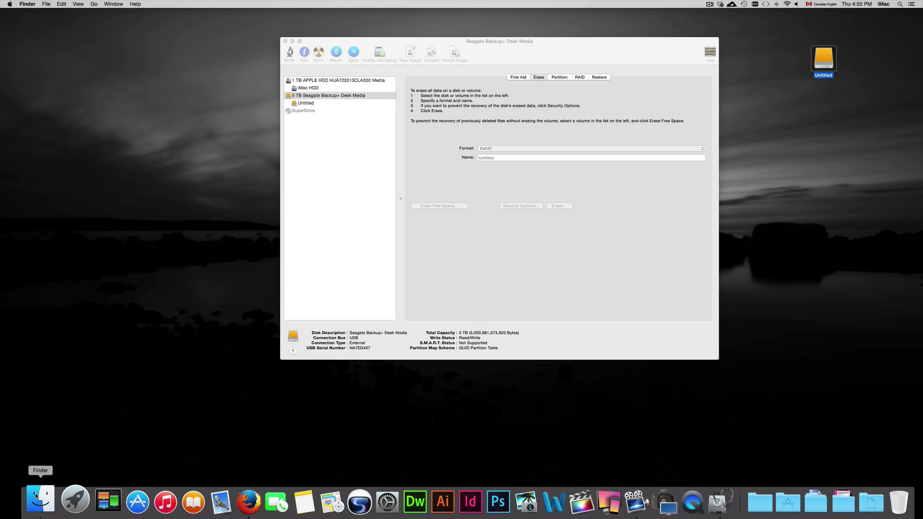
left_click(38, 500)
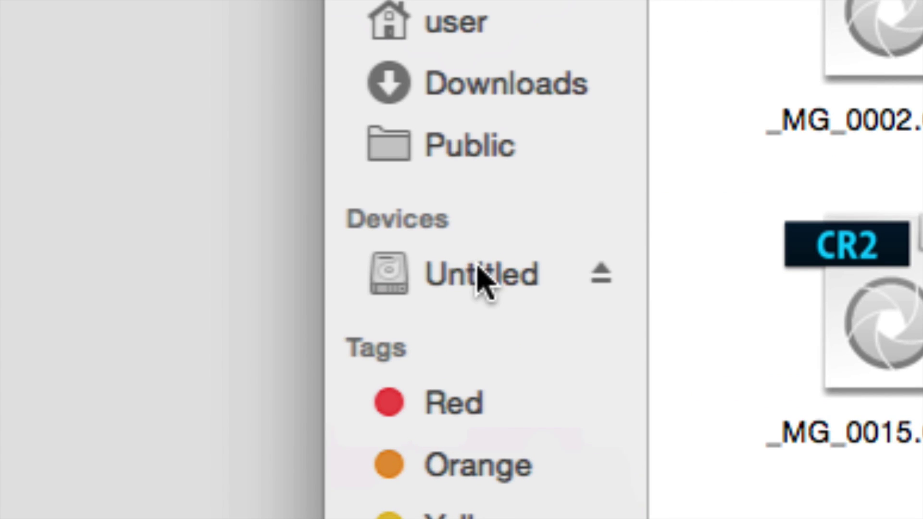
left_click(493, 265)
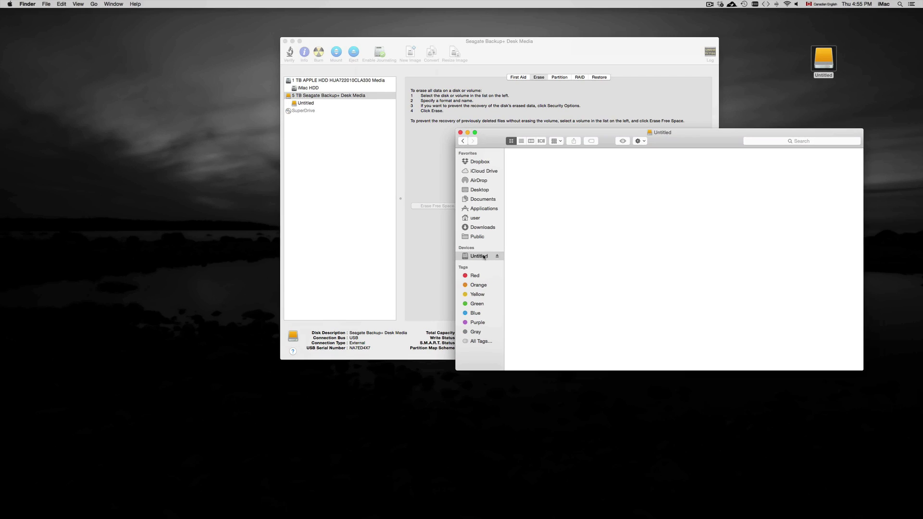
left_click_drag(690, 143, 591, 192)
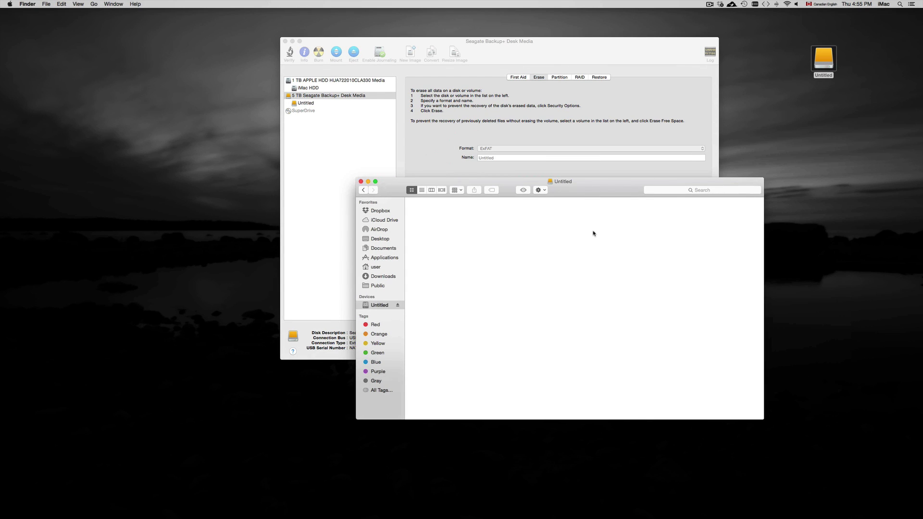
left_click_drag(595, 191, 602, 230)
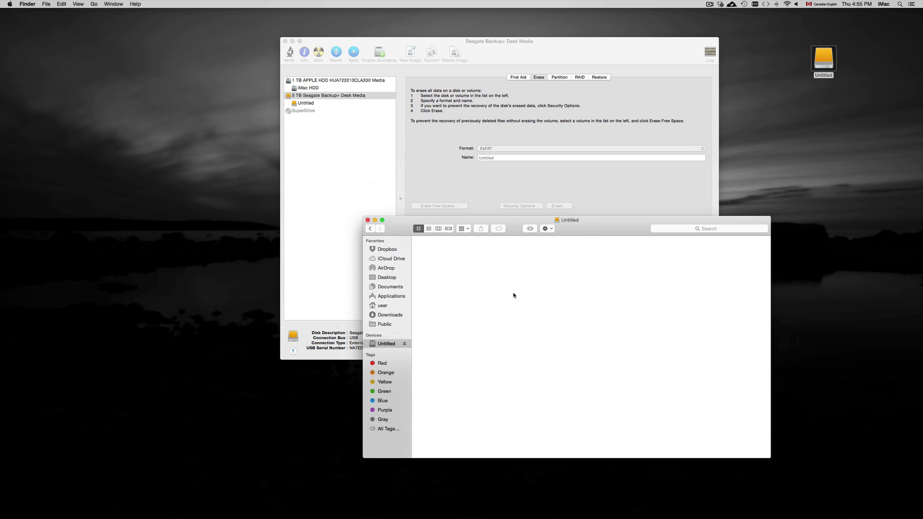
left_click(368, 219)
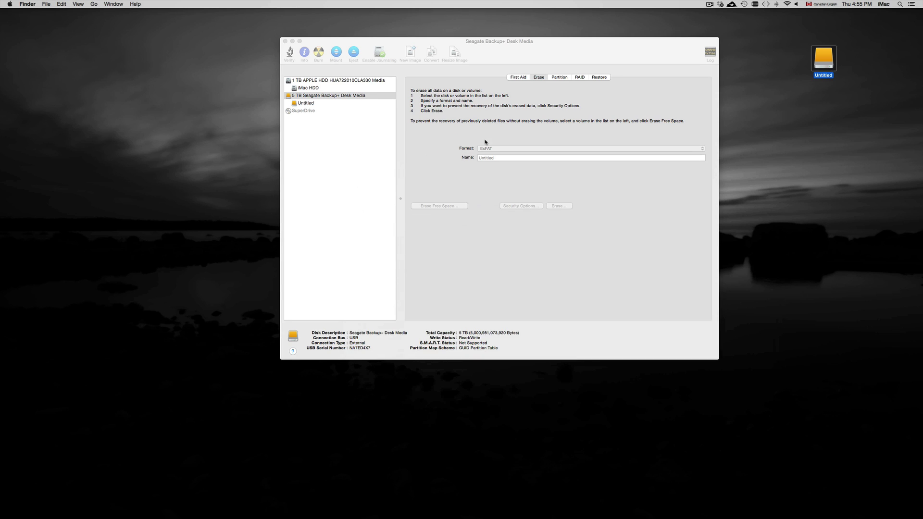
Step: Set the Seagate disk's erase format to Mac OS Extended (Journaled) and enlarge the Disk Utility window
left_click_drag(547, 64, 630, 48)
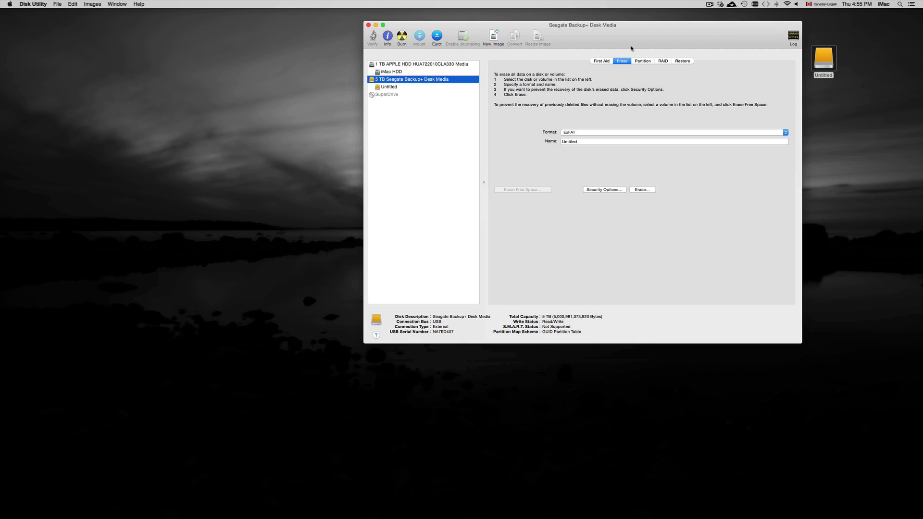
left_click(784, 133)
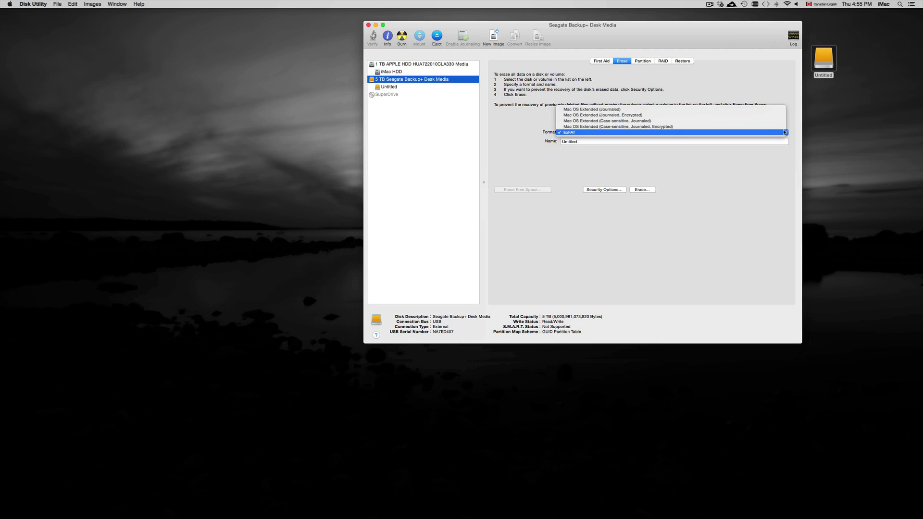
left_click(763, 110)
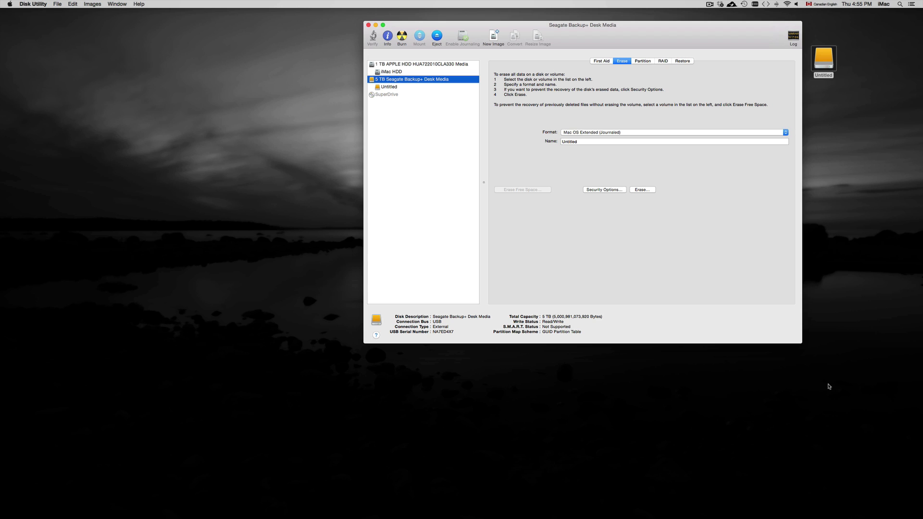
left_click_drag(798, 340, 846, 457)
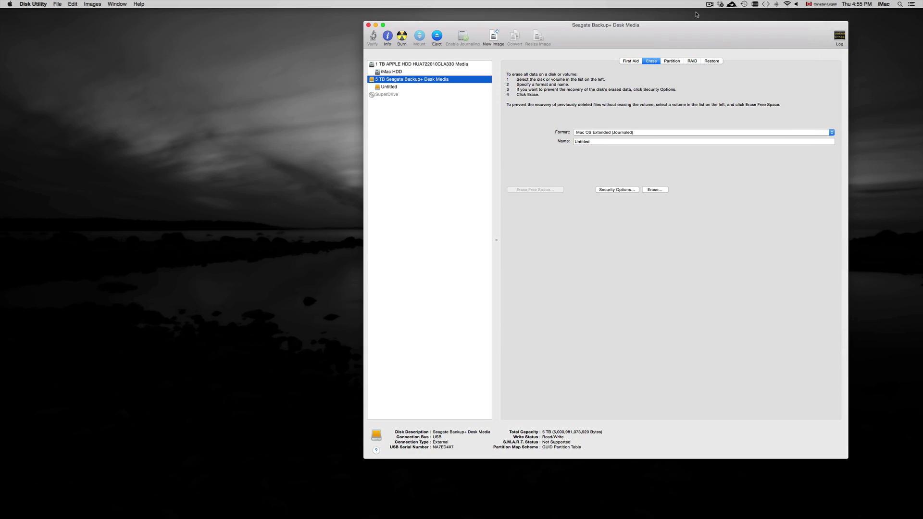
Step: Open the Seagate disk's partition layout, add a second partition of 2.5 TB and select it
left_click(672, 61)
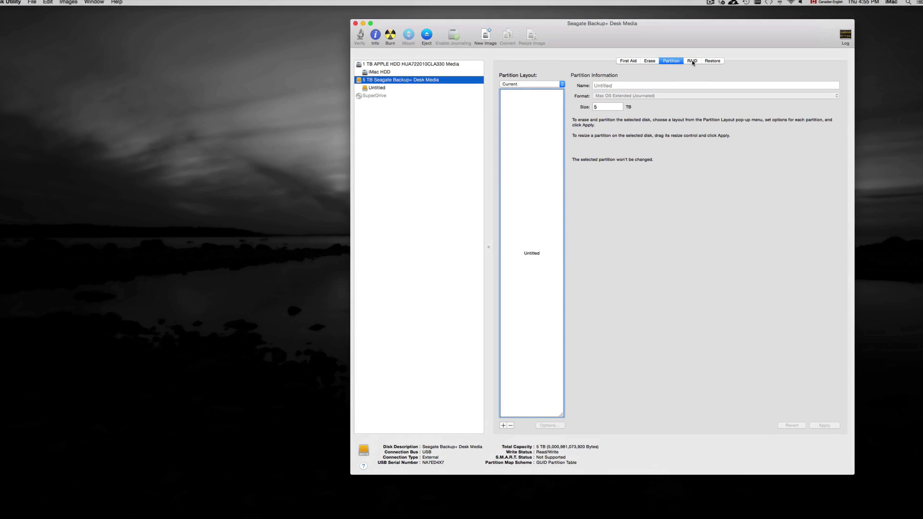
left_click_drag(732, 33, 707, 31)
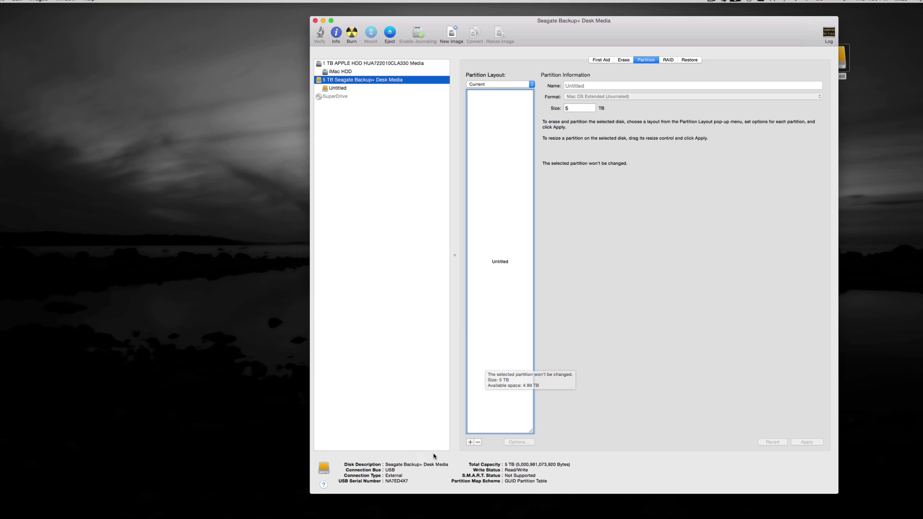
left_click(470, 442)
left_click(508, 322)
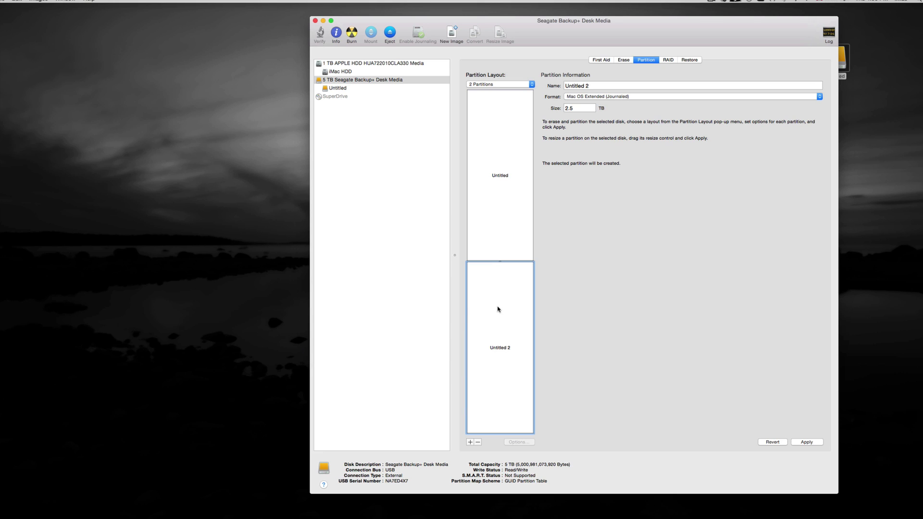
Step: Add a third partition to the Seagate disk's layout and check the size of each of the three partitions
double_click(576, 109)
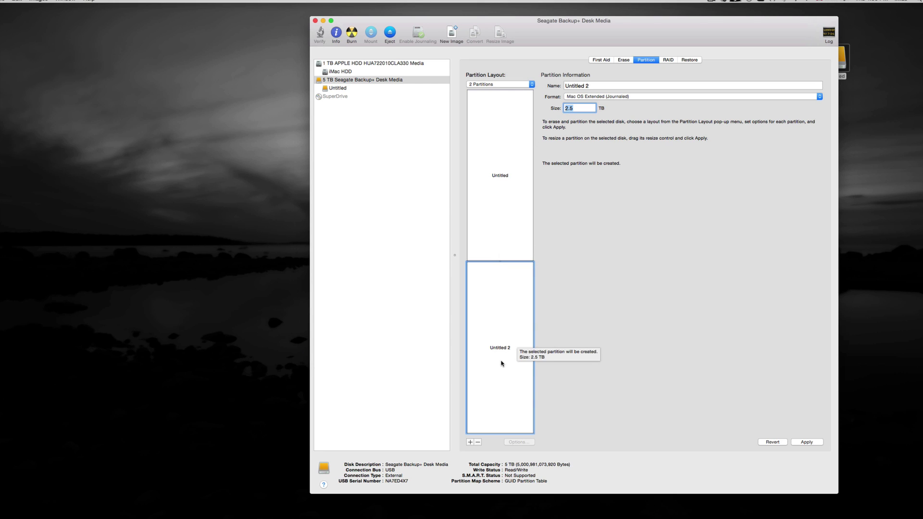
left_click(470, 443)
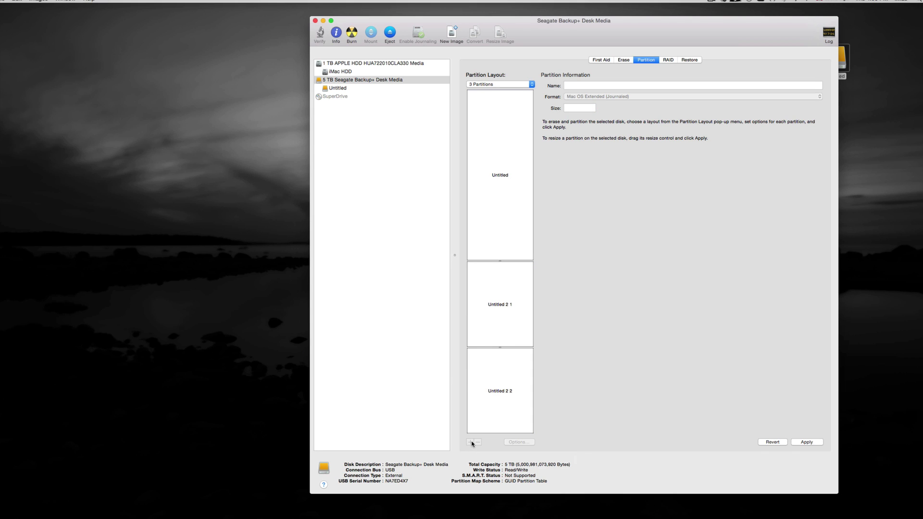
left_click(515, 213)
left_click(517, 329)
left_click(500, 239)
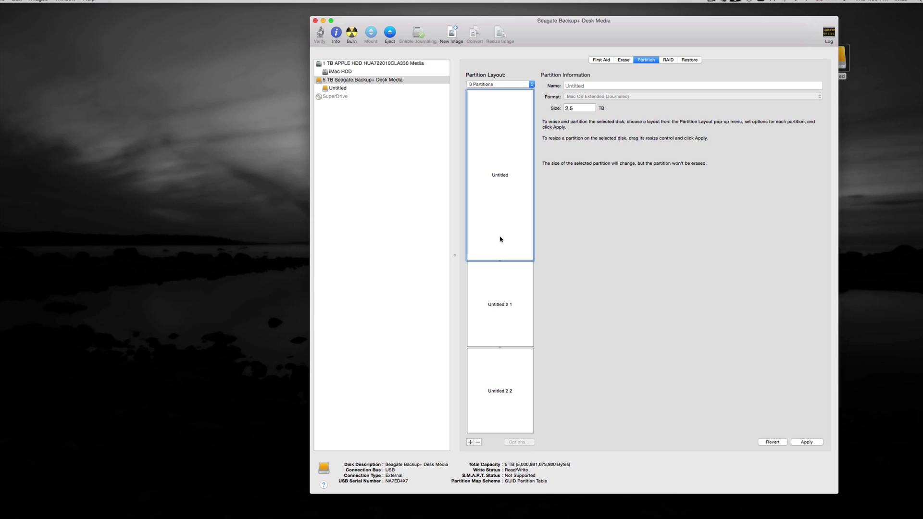
left_click(510, 327)
left_click(510, 381)
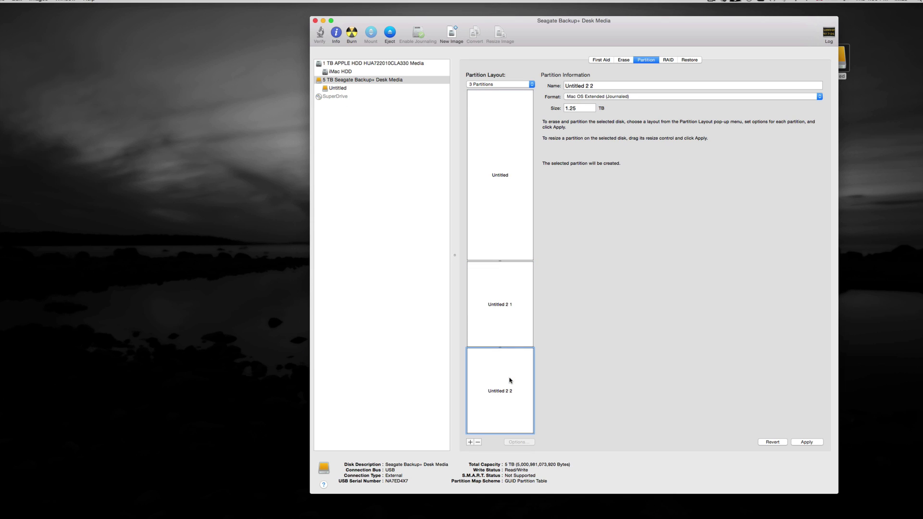
left_click(511, 322)
Step: Set the size of the first partition, Untitled, to 3 TB
left_click(514, 222)
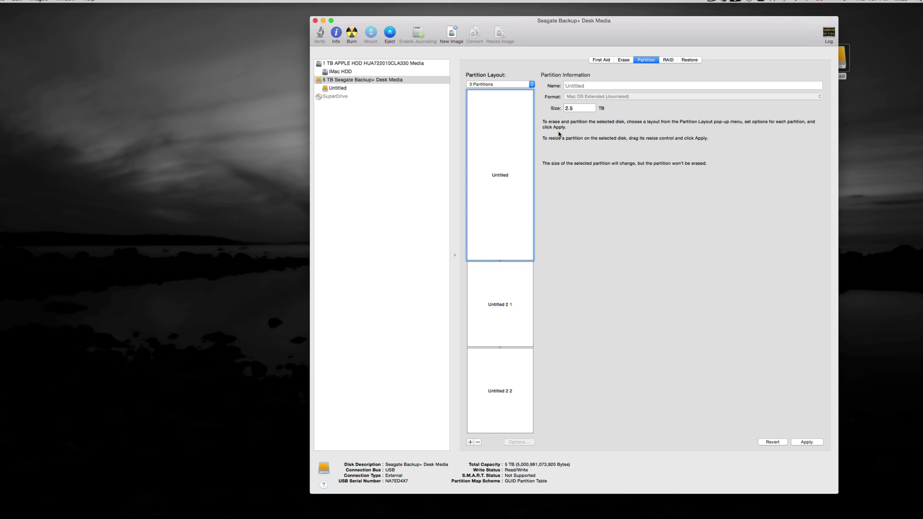
left_click(529, 111)
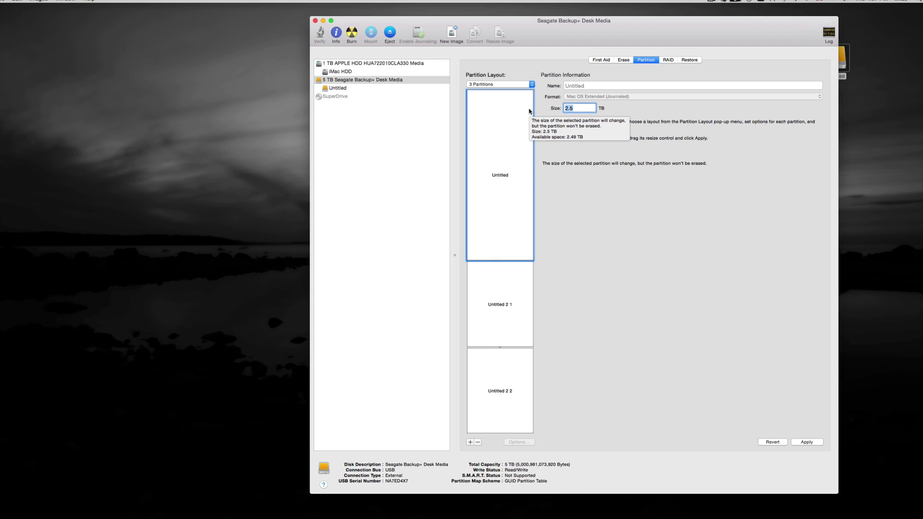
type("3")
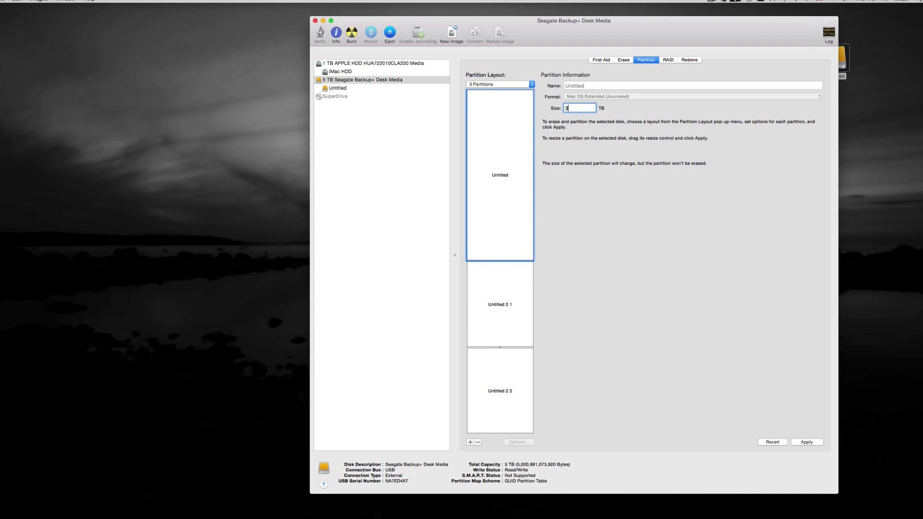
key("Return")
Step: Resize the two remaining new partitions of the Seagate disk to 1 TB each
left_click(510, 339)
left_click(578, 108)
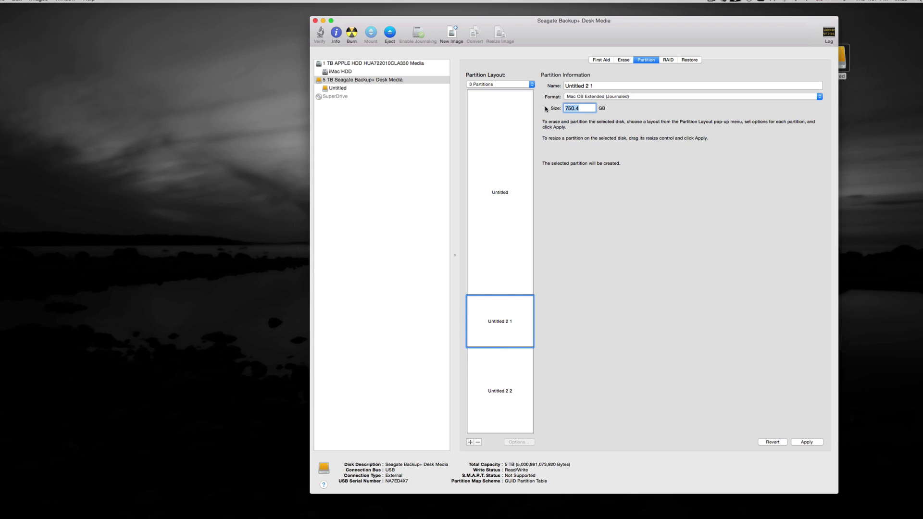
type("1")
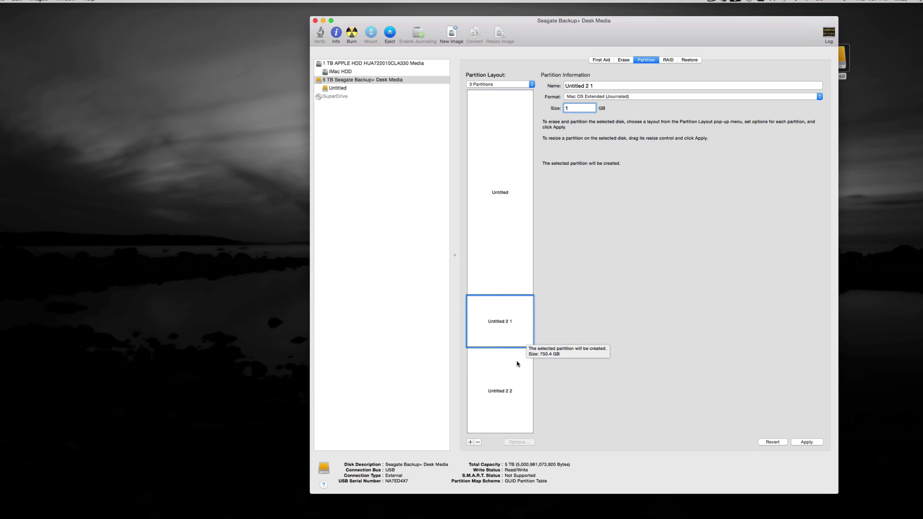
left_click(518, 377)
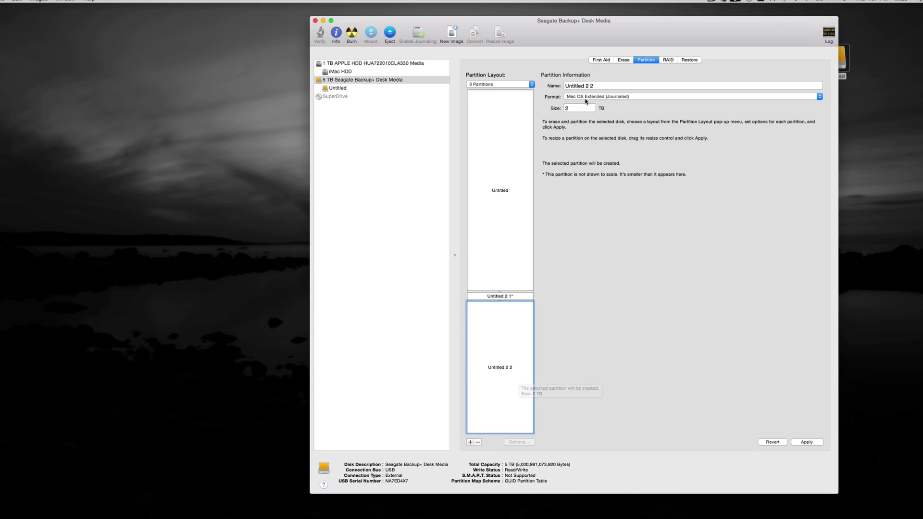
left_click_drag(583, 109, 555, 109)
type("1")
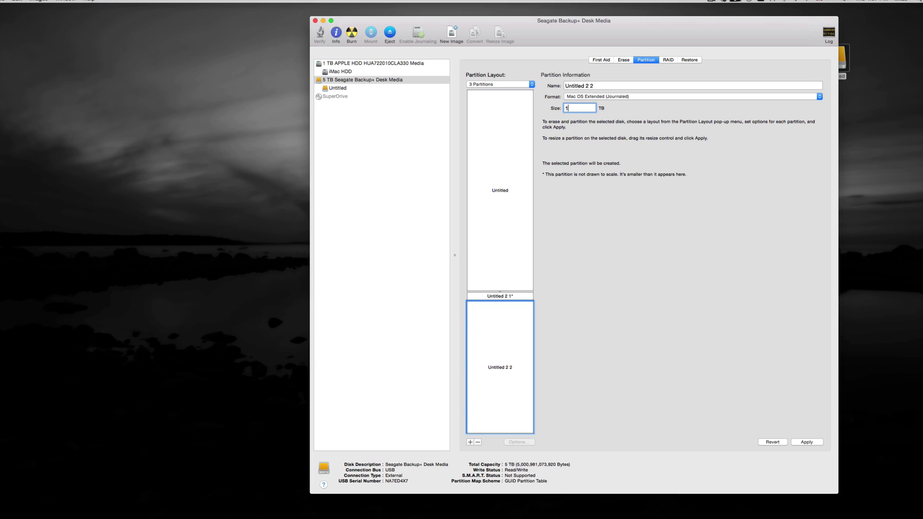
left_click(519, 251)
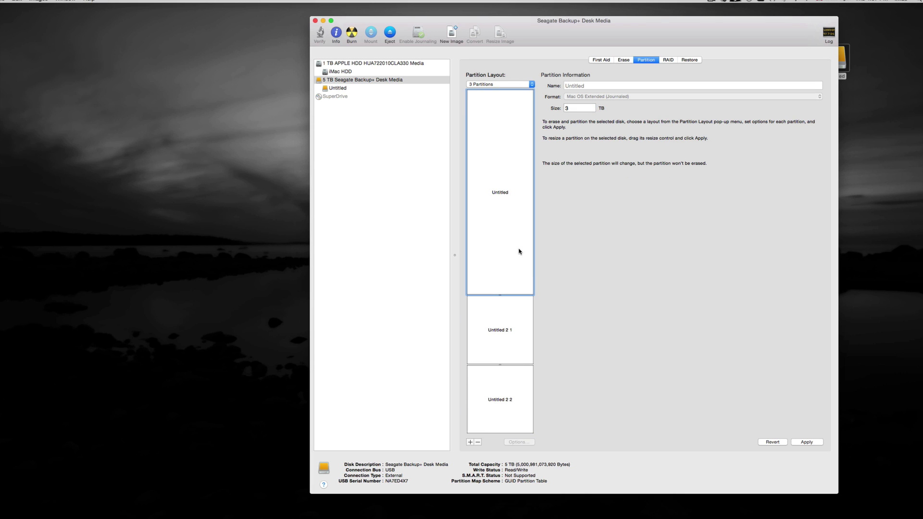
Step: Review the name, format and size of each of the three planned partitions
left_click(514, 314)
left_click(517, 387)
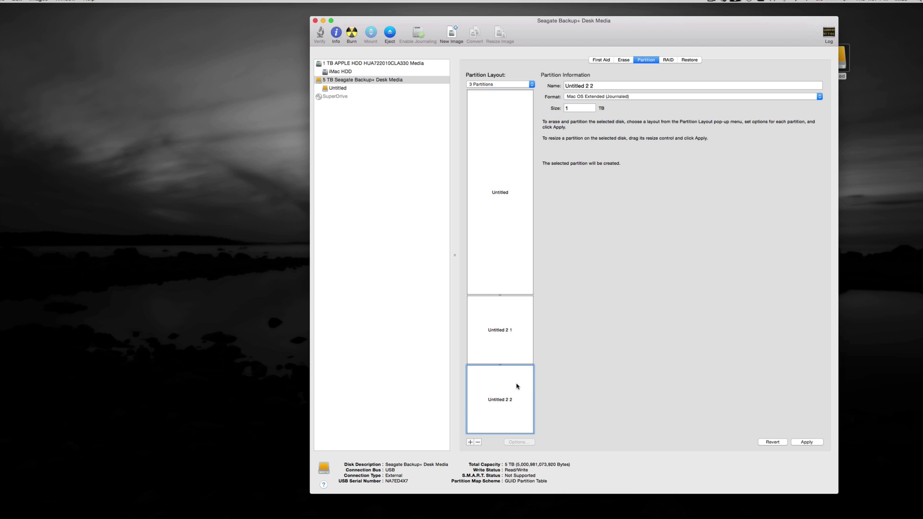
left_click(517, 318)
left_click(515, 265)
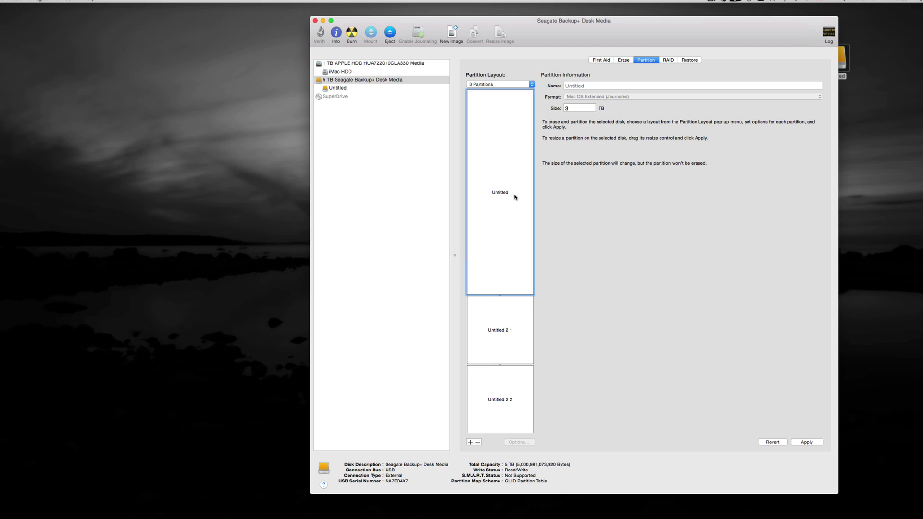
left_click(510, 315)
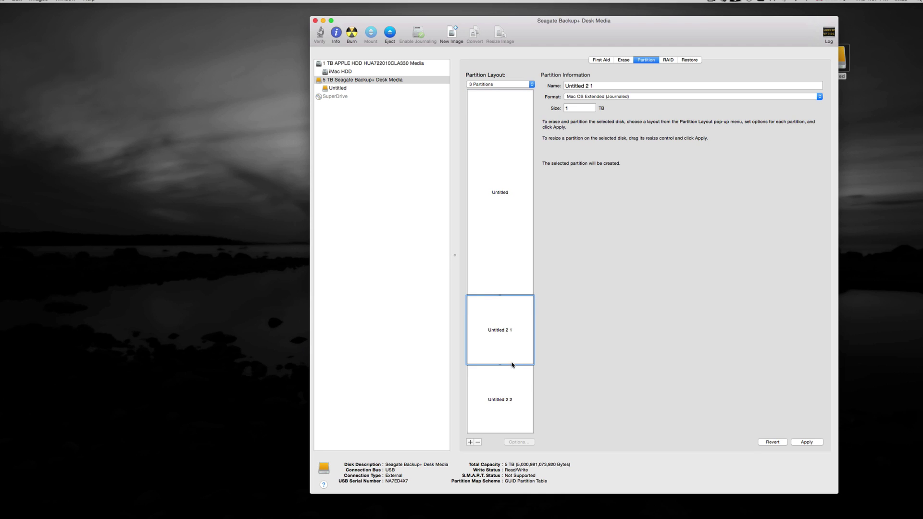
Step: Try ExFAT as the last partition's format and set it back to Mac OS Extended (Journaled)
left_click(513, 386)
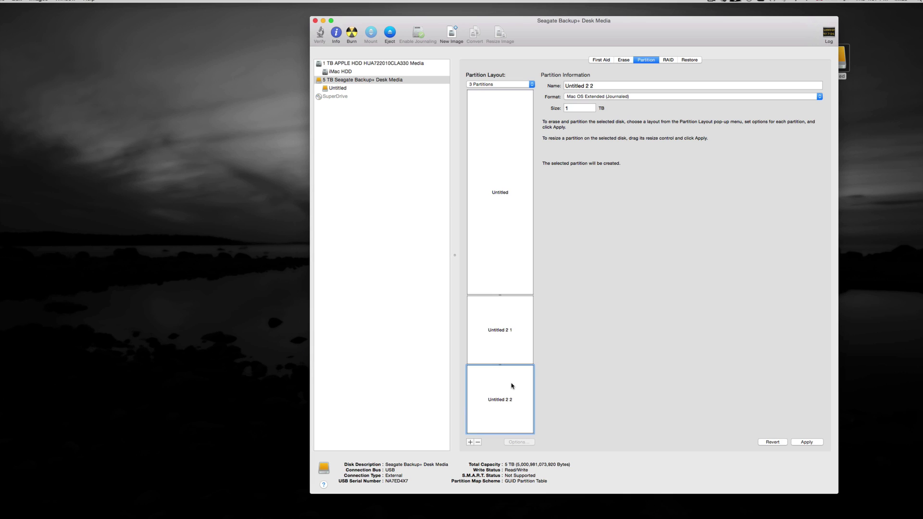
left_click(820, 96)
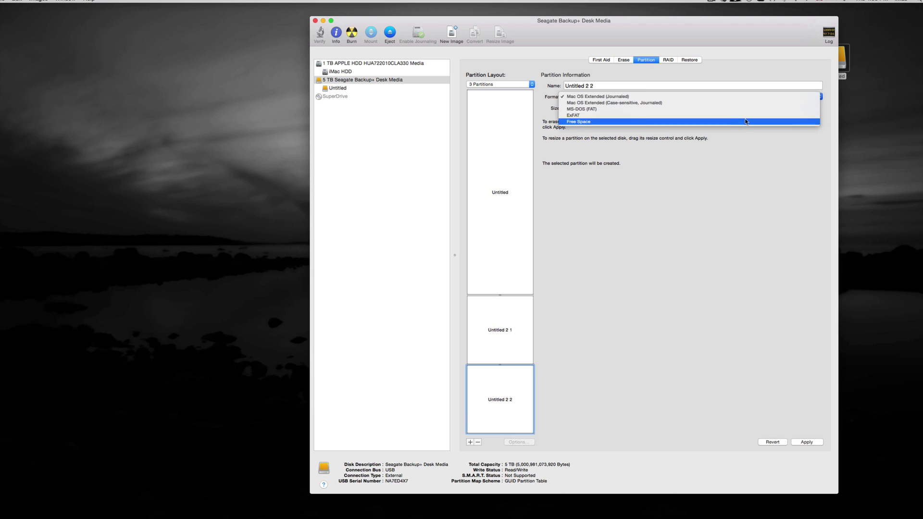
left_click(673, 116)
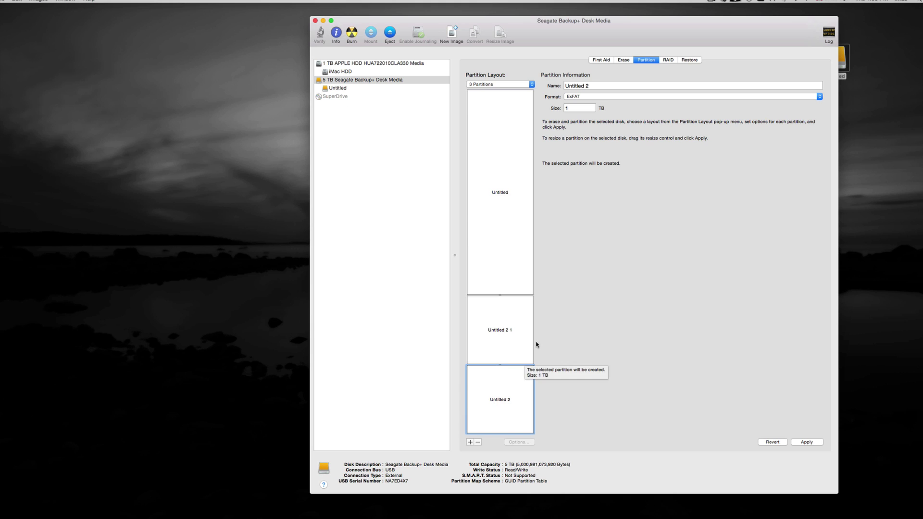
left_click(819, 96)
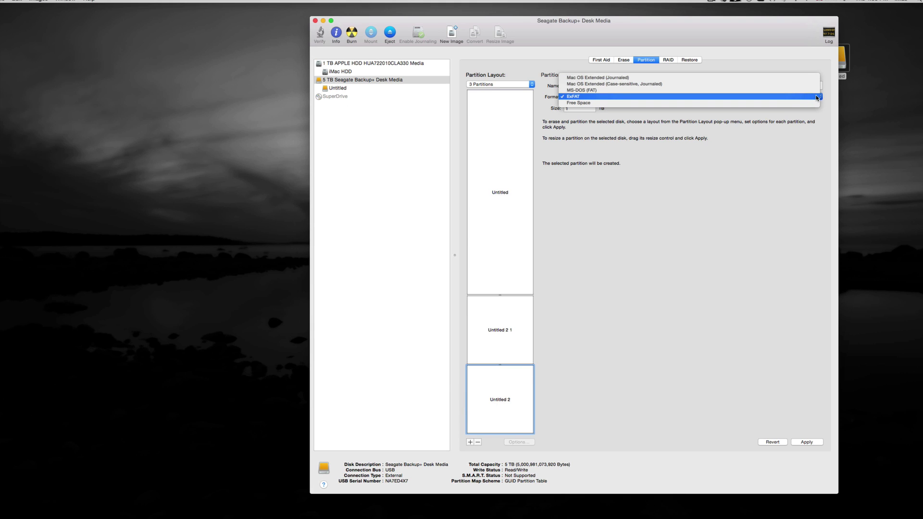
left_click(786, 77)
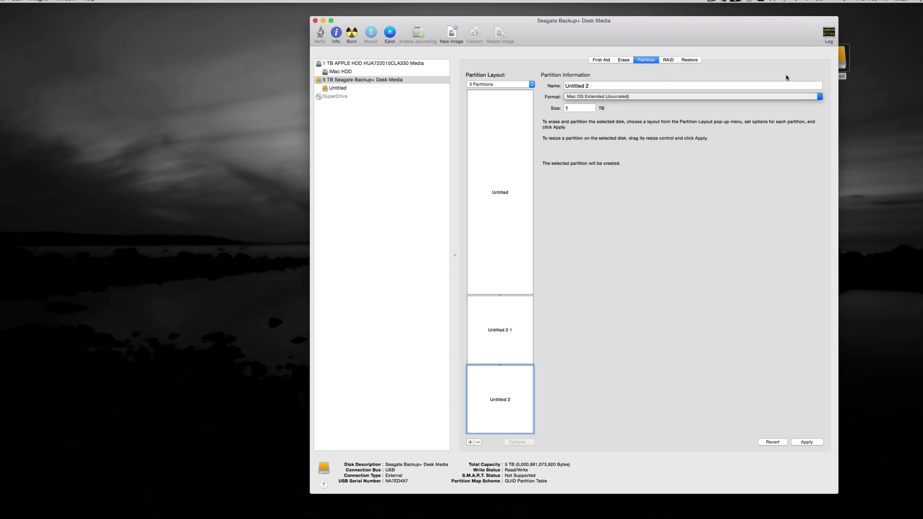
Step: Name the last 1 TB partition Photos
left_click(596, 85)
left_click_drag(596, 85, 556, 83)
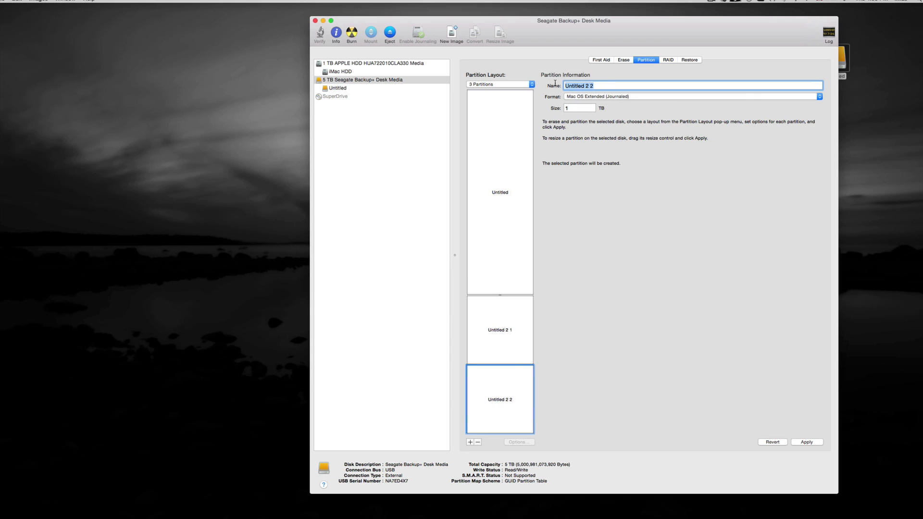
type("Phot")
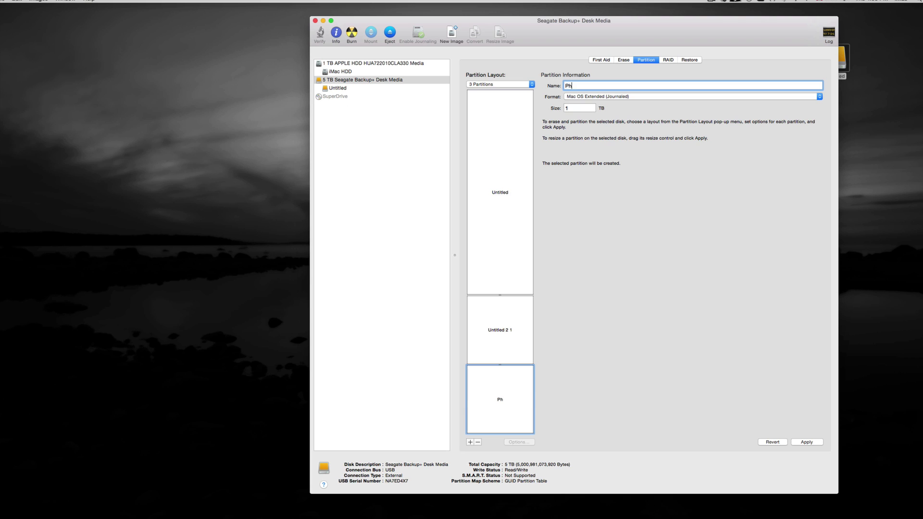
key("BackSpace")
type("tos")
Step: Name the middle 1 TB partition BackUp ALL
left_click(510, 330)
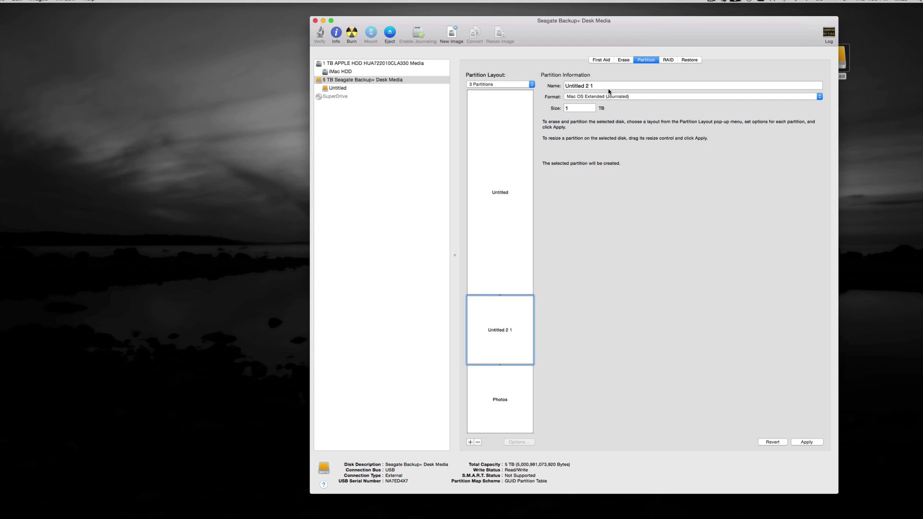
left_click_drag(604, 88, 532, 88)
type("BackUp ALL")
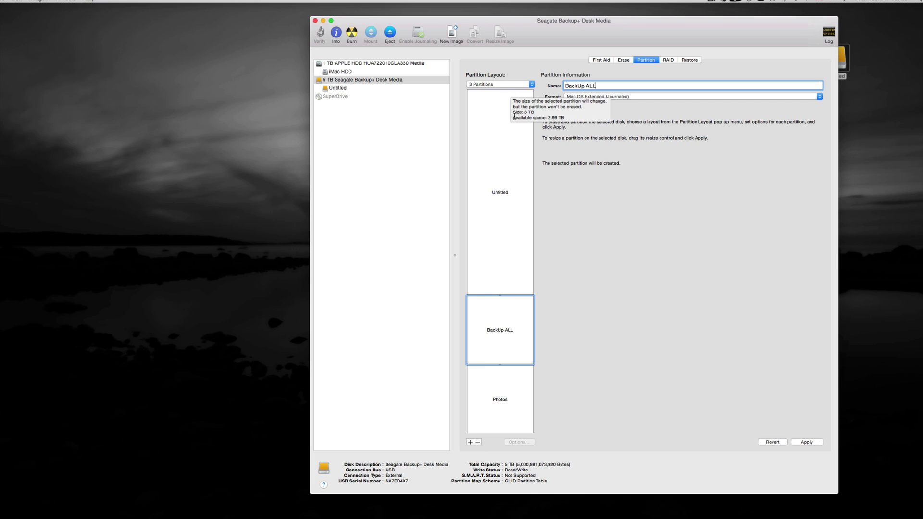
Step: Check the three partitions once more and apply the new partition layout to the Seagate disk, confirming the operation
left_click(509, 178)
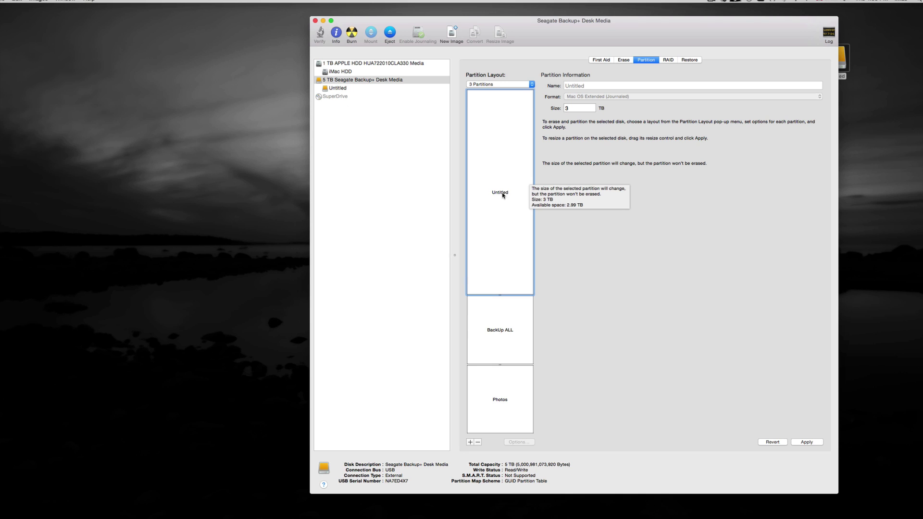
left_click(505, 320)
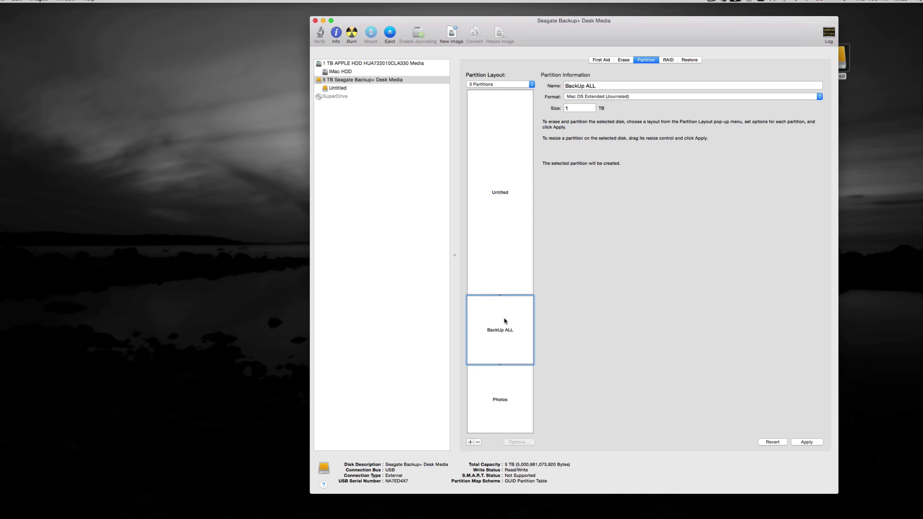
left_click(505, 411)
left_click(504, 265)
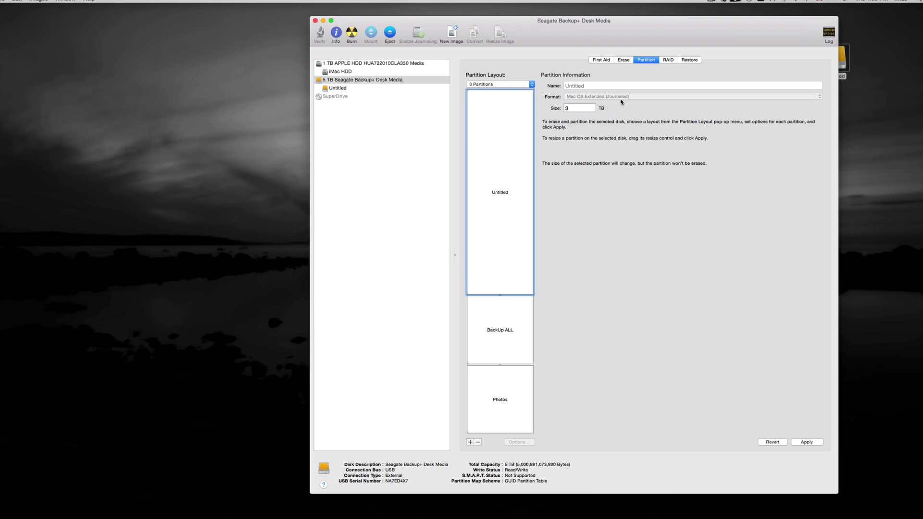
left_click(803, 442)
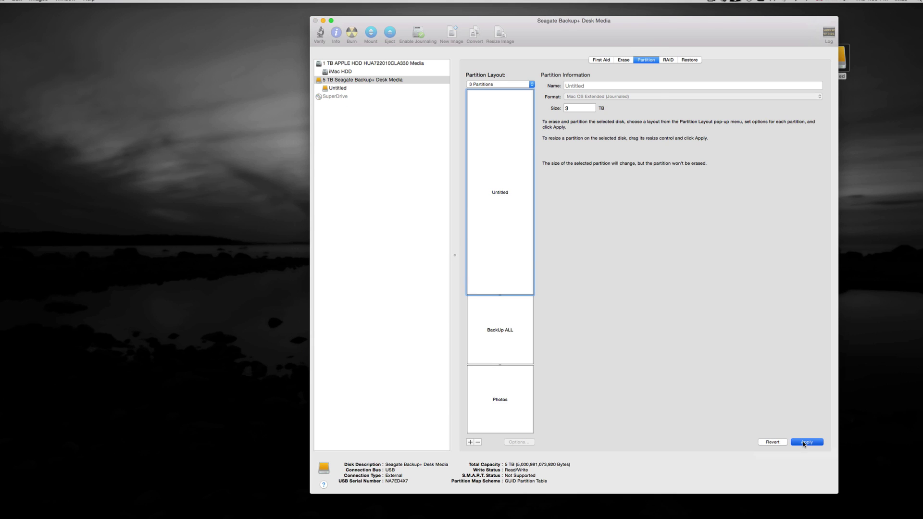
left_click(632, 134)
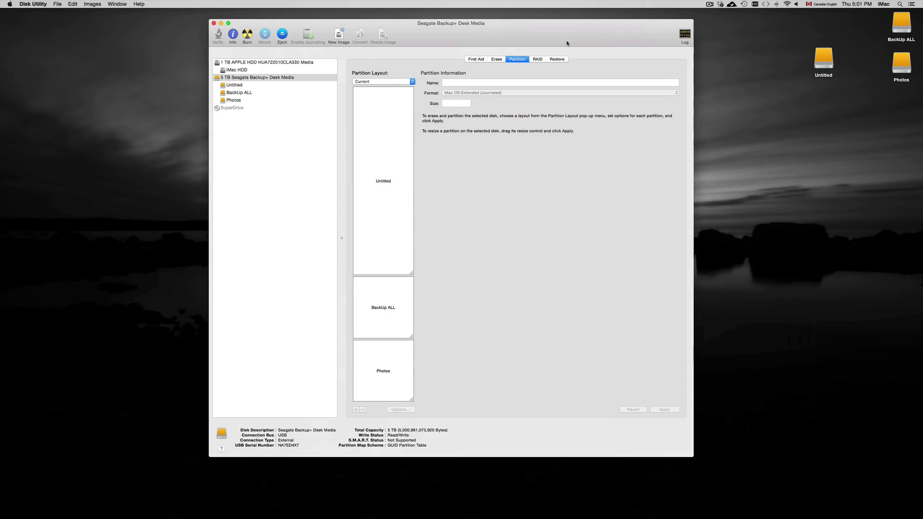
Step: Arrange the drive icons on the desktop in a column with BackUp ALL above Photos and Untitled
left_click_drag(824, 60, 806, 114)
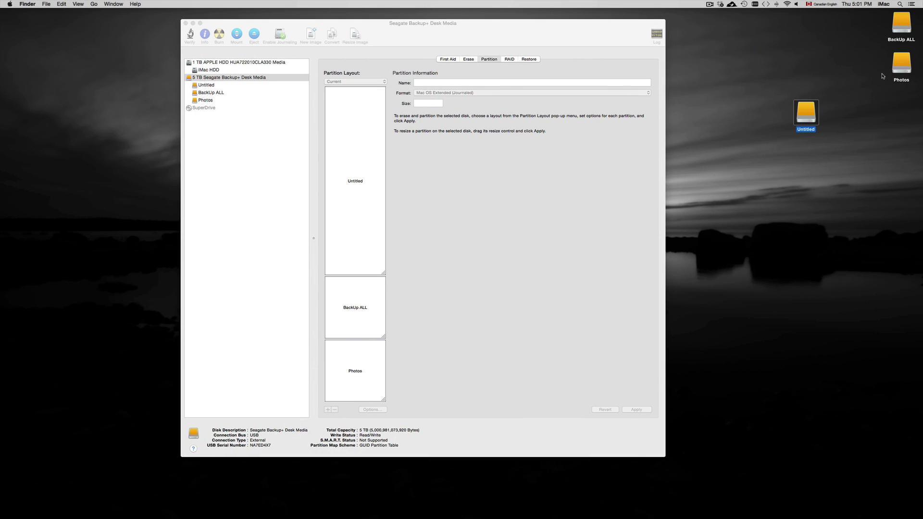
left_click_drag(902, 65, 797, 80)
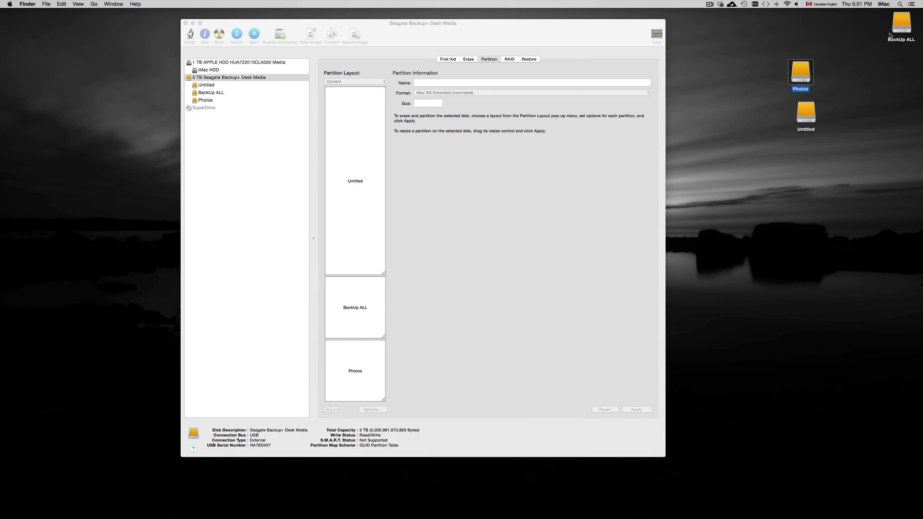
left_click_drag(895, 34, 802, 33)
left_click_drag(800, 72, 804, 63)
left_click_drag(805, 113, 806, 111)
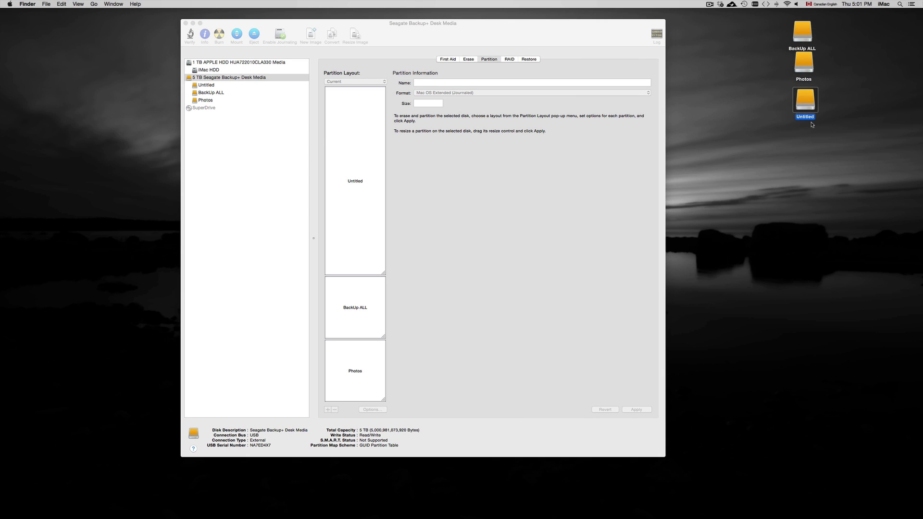
left_click(785, 131)
Step: Look at the Time Machine status options, open System Preferences and move the Disk Utility window aside
left_click(744, 5)
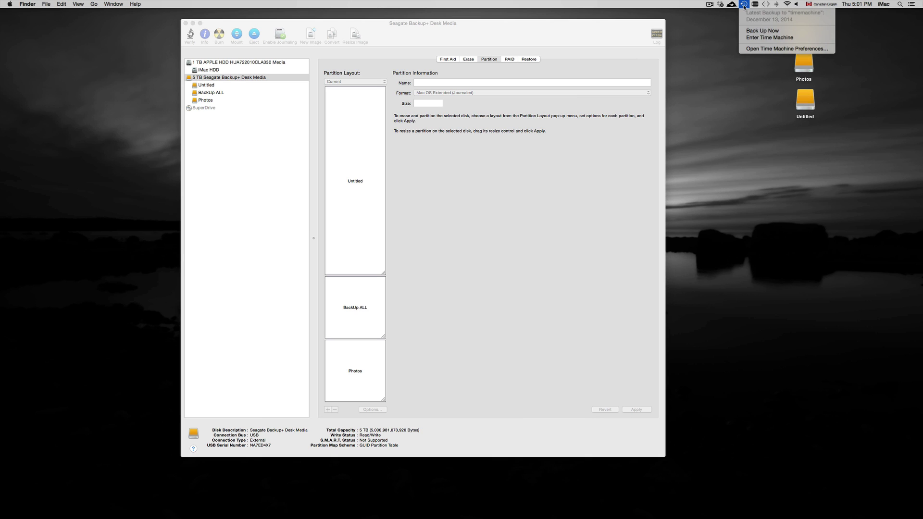
left_click(730, 54)
left_click(371, 512)
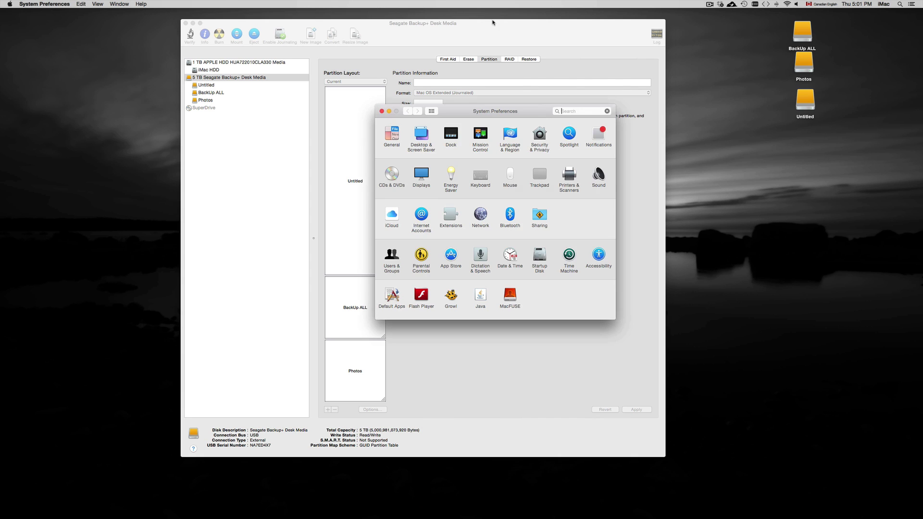
left_click_drag(538, 56, 376, 61)
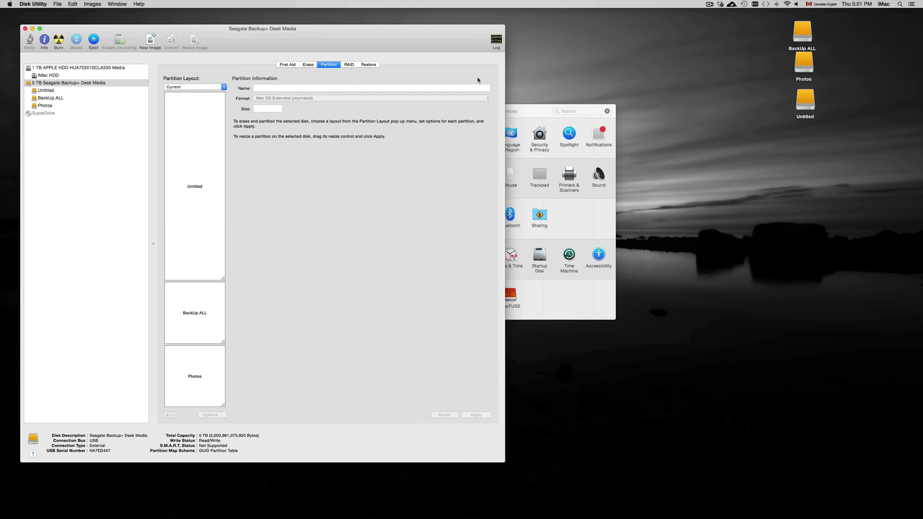
Step: Close Disk Utility, move the System Preferences window up slightly and open the Time Machine preferences
left_click(534, 114)
left_click_drag(337, 38, 433, 34)
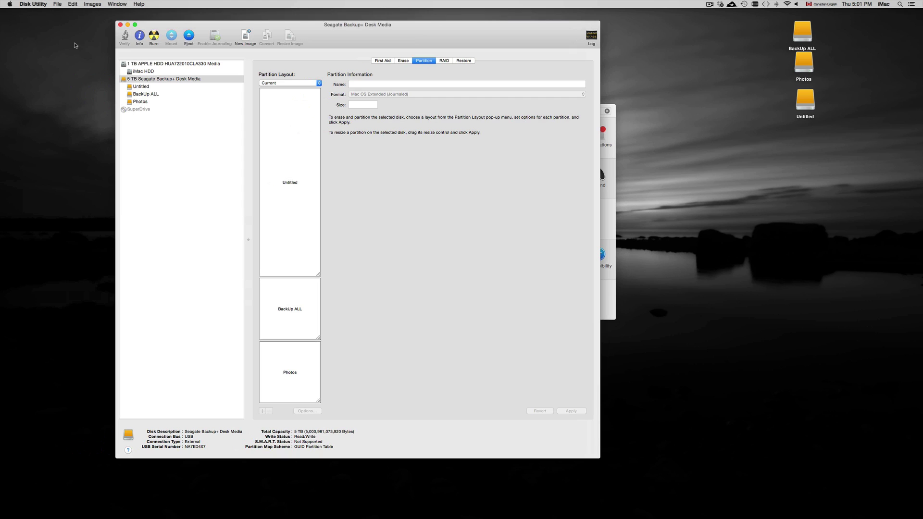
left_click(121, 24)
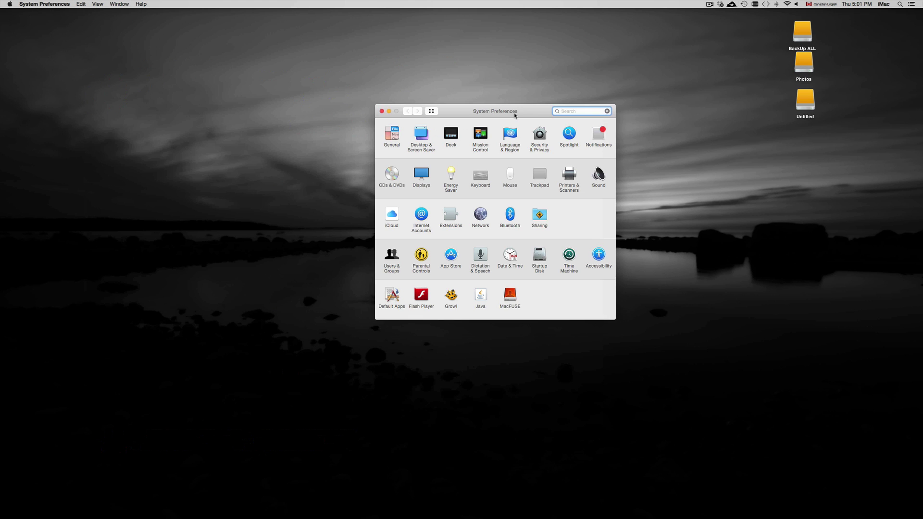
left_click_drag(527, 113, 536, 92)
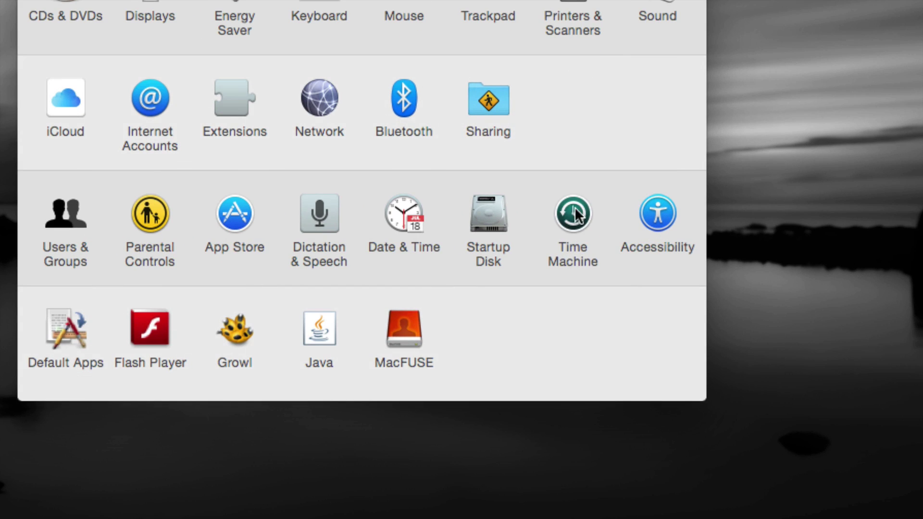
left_click(574, 212)
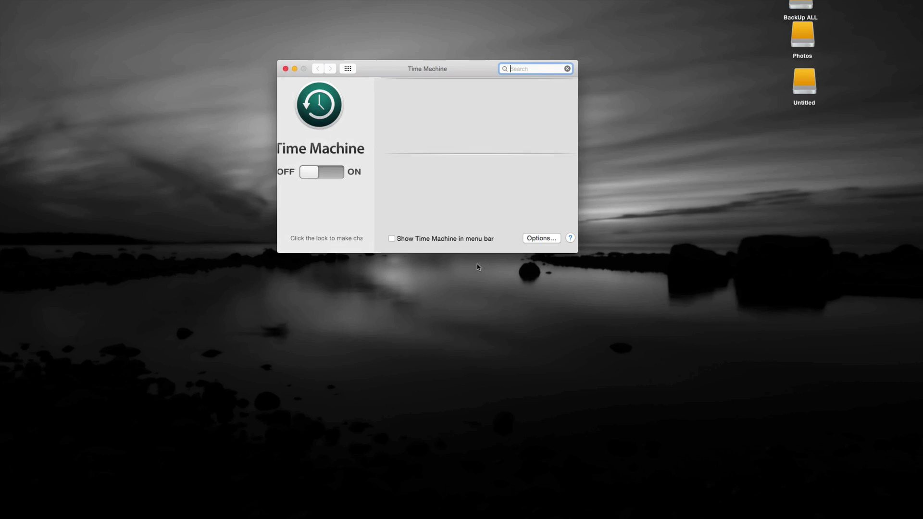
Step: Look through the list of backup disks already set up in Time Machine
scroll(503, 160, "down", 5)
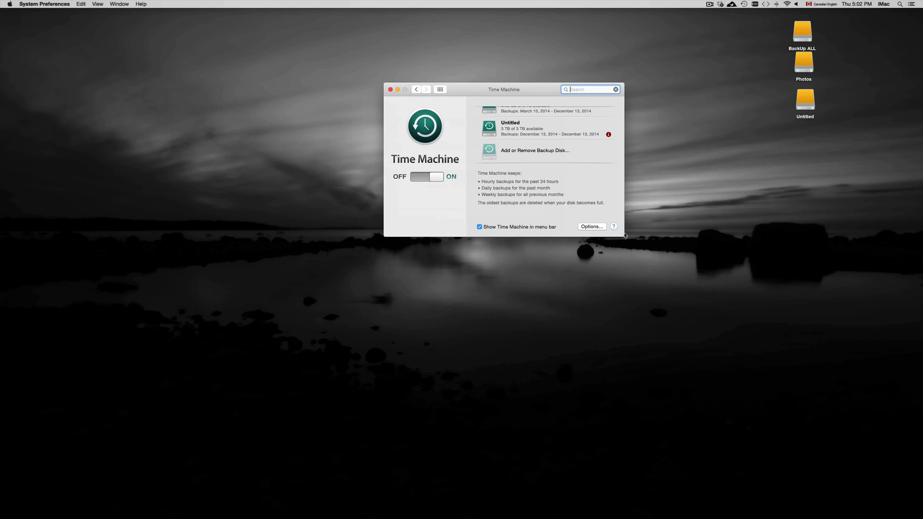
left_click(625, 236)
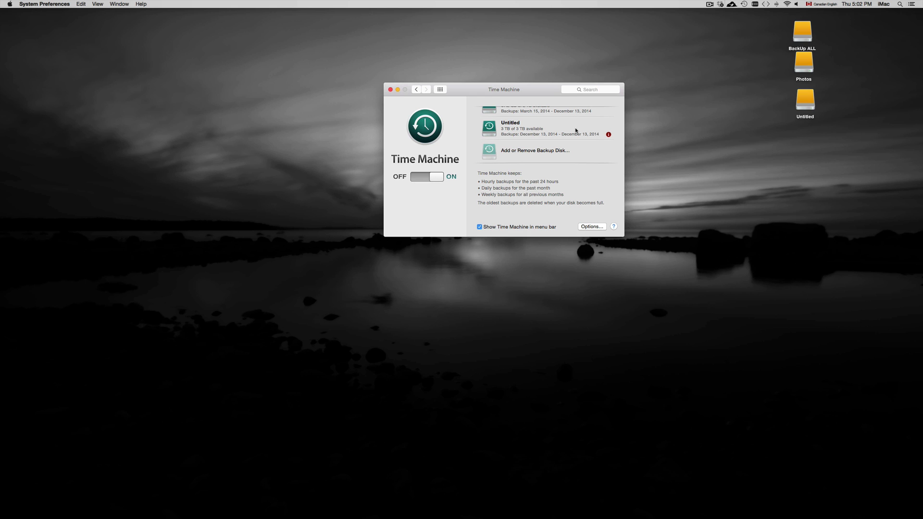
scroll(575, 130, "up", 3)
scroll(575, 128, "down", 2)
scroll(576, 130, "up", 3)
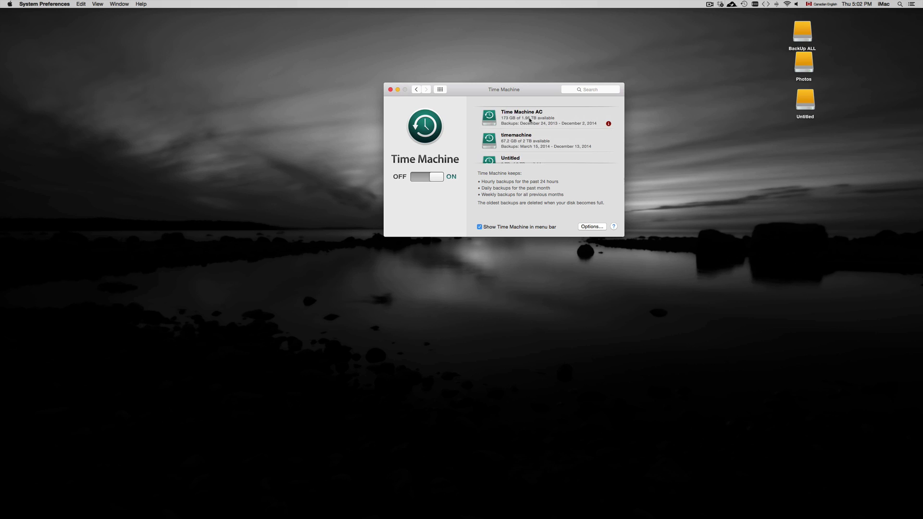
scroll(551, 135, "down", 3)
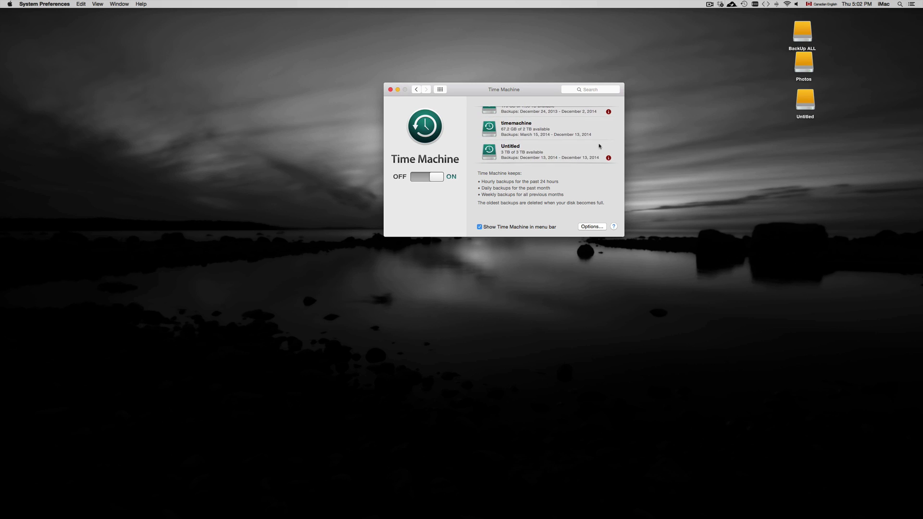
Step: Move the Untitled drive icon on the desktop away from BackUp ALL and Photos
left_click_drag(805, 100, 775, 98)
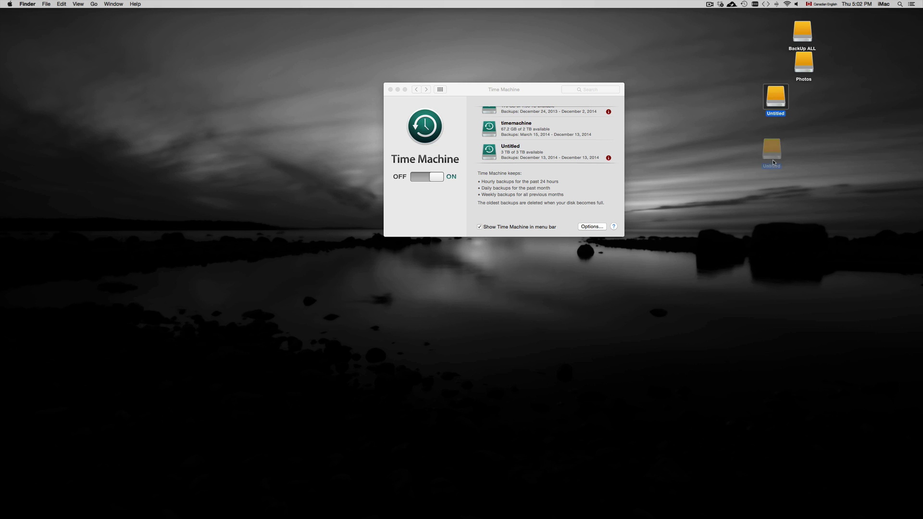
left_click_drag(772, 159, 772, 164)
left_click(818, 153)
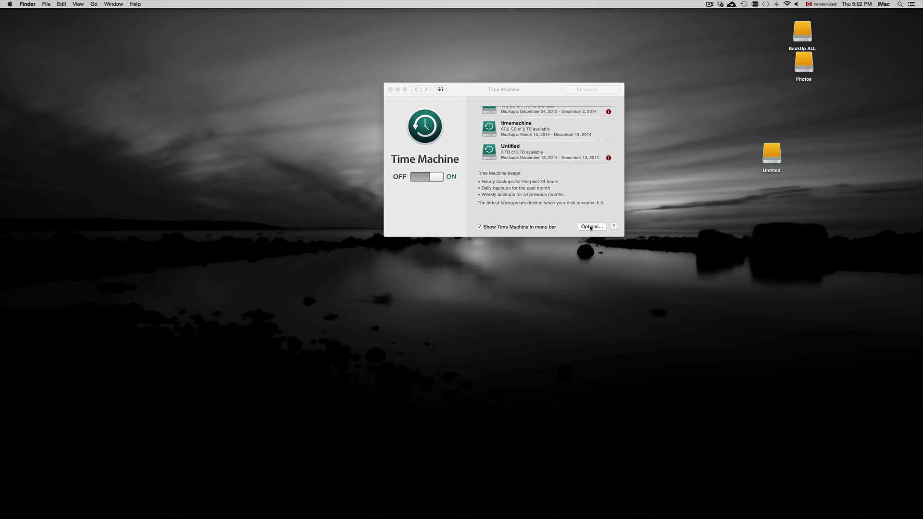
Step: Examine the items excluded from Time Machine backups and leave the options without saving
left_click_drag(532, 93, 503, 83)
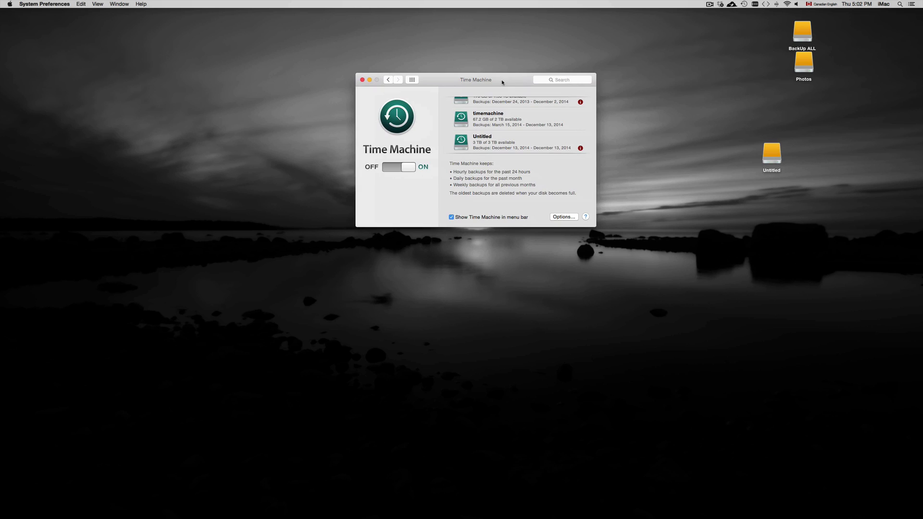
left_click(563, 218)
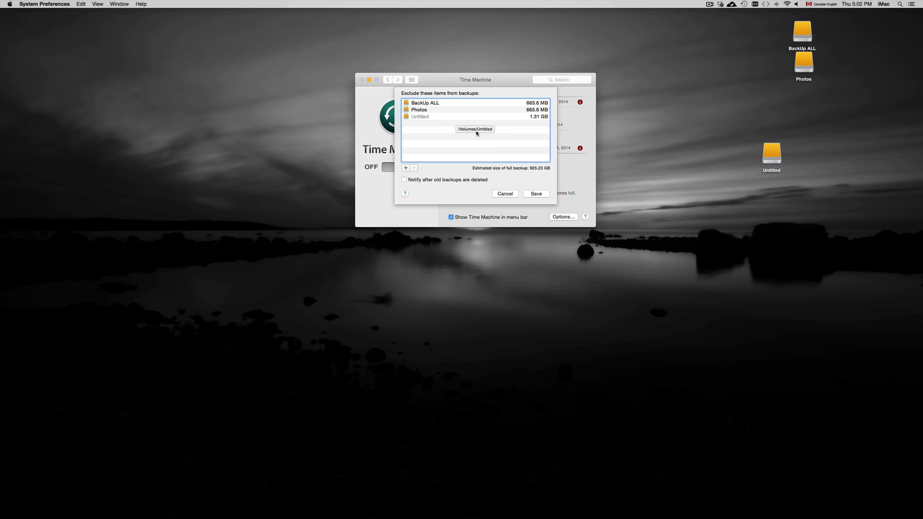
left_click(505, 194)
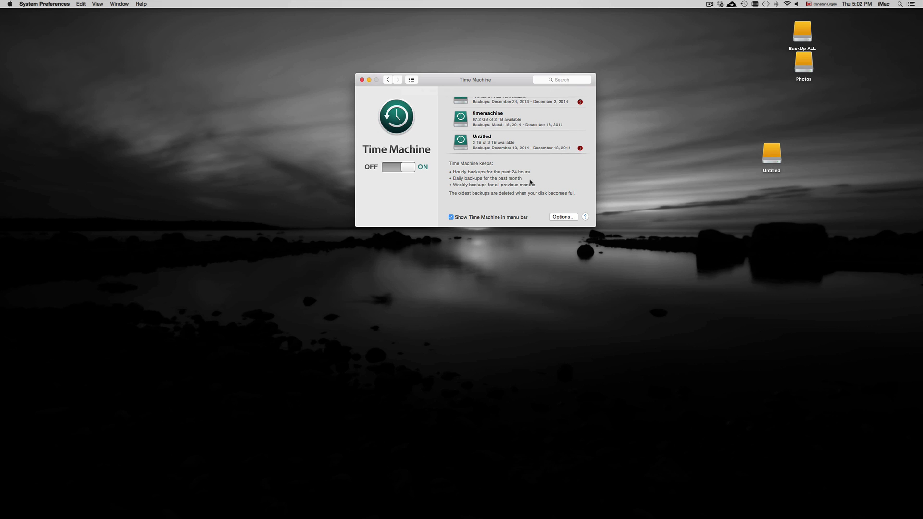
Step: Examine the disks available for adding as a backup disk, highlight Untitled and leave the selection without using it
scroll(534, 120, "up", 1)
scroll(534, 119, "down", 3)
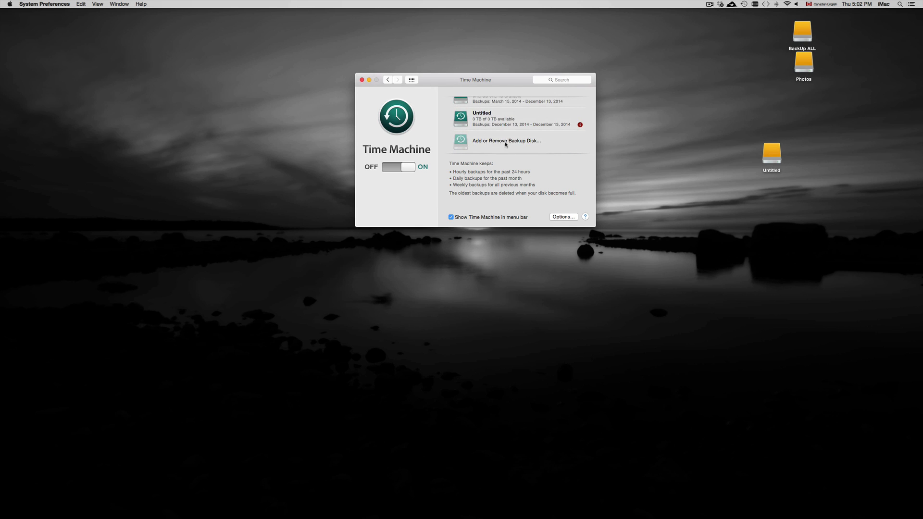
left_click(484, 144)
scroll(490, 165, "down", 1)
scroll(490, 165, "down", 2)
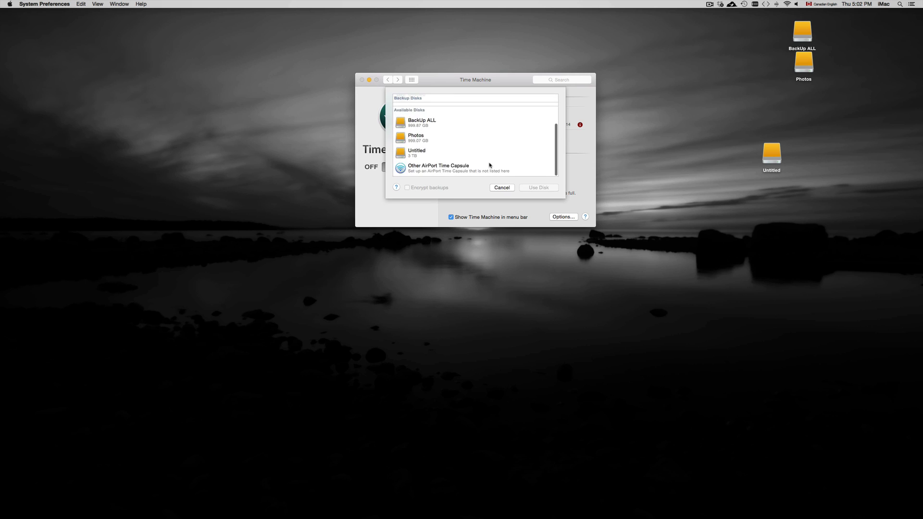
left_click(416, 154)
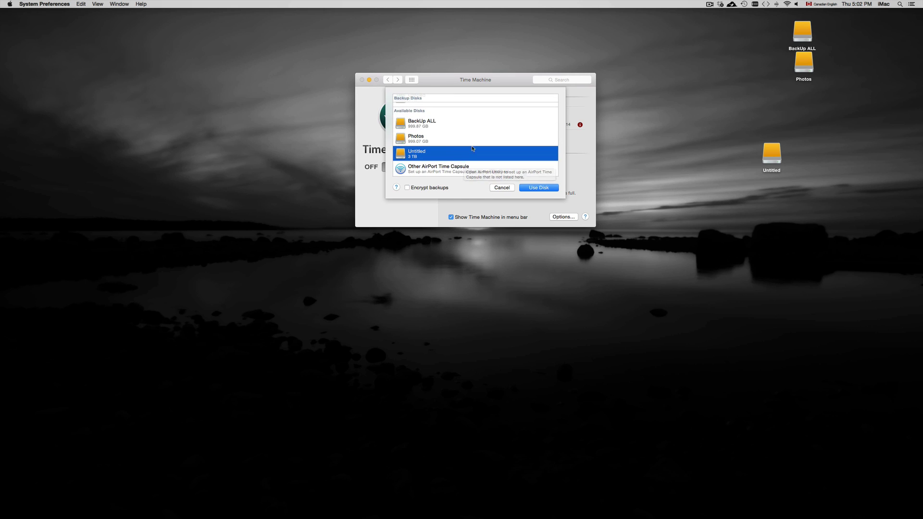
left_click(502, 189)
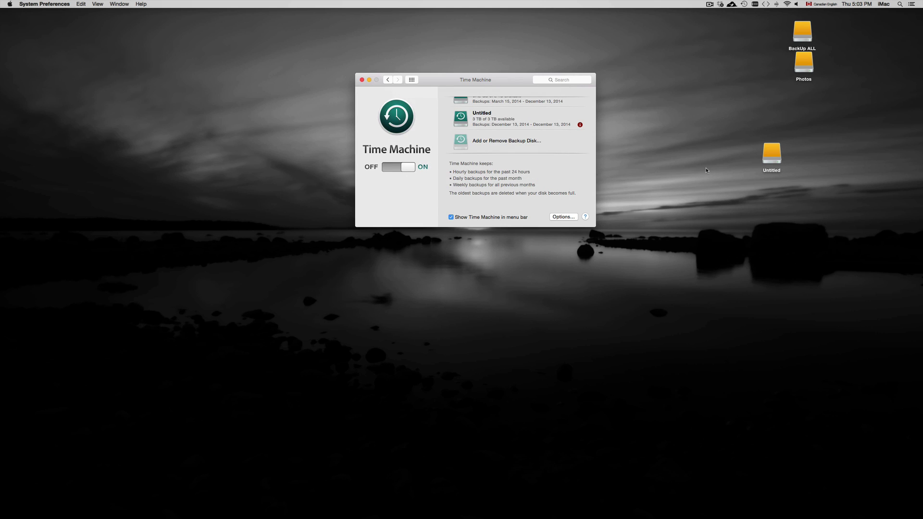
Step: Rename the Untitled drive on the desktop as TimeMachine
left_click(772, 163)
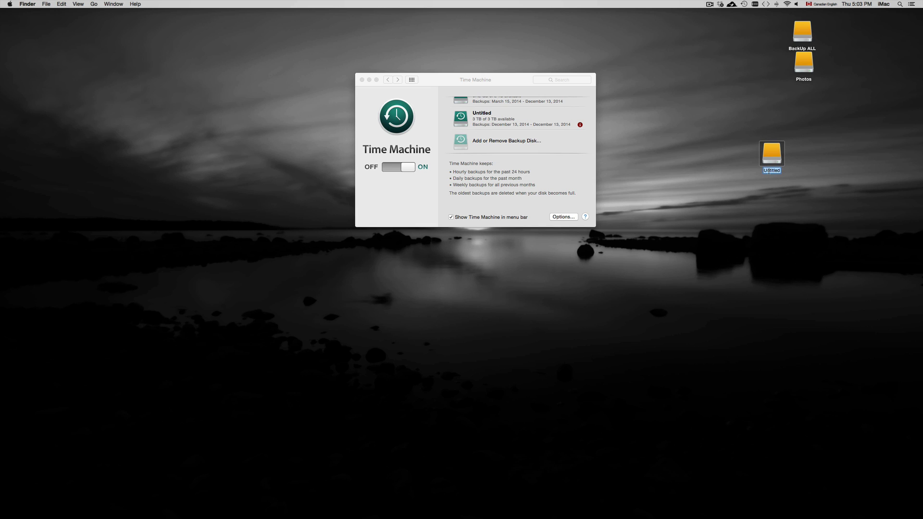
key("BackSpace")
type("T")
type("ima")
type("Machine")
key("Return")
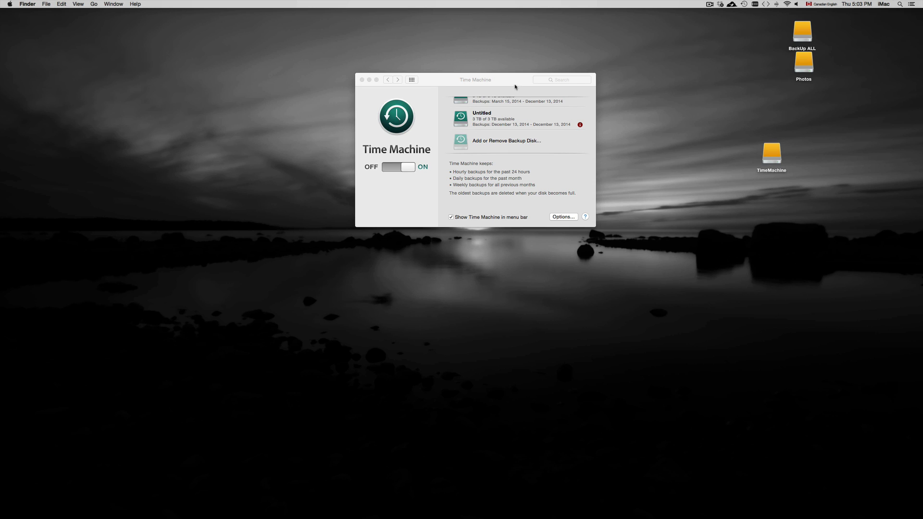
Step: Check the available backup disks again, highlight the TimeMachine volume and cancel the selection, moving the preferences window up slightly
scroll(529, 147, "up", 3)
scroll(517, 141, "down", 3)
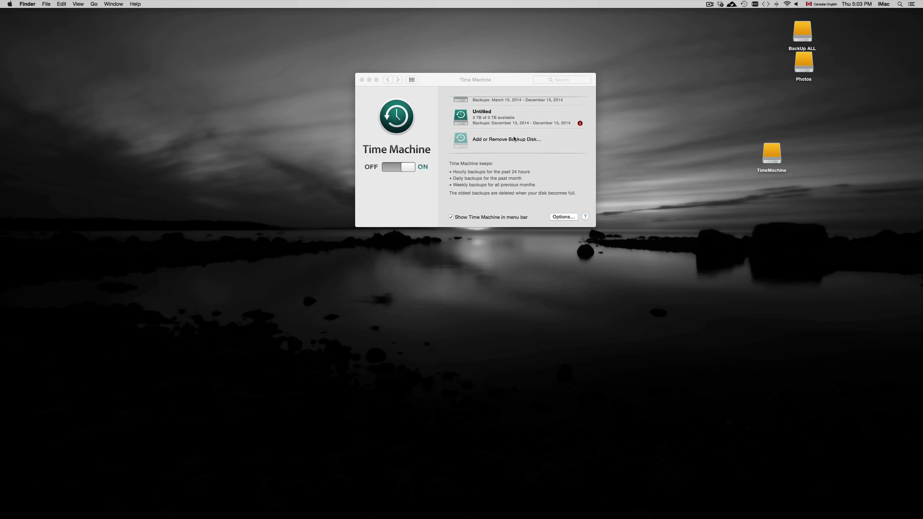
left_click(502, 142)
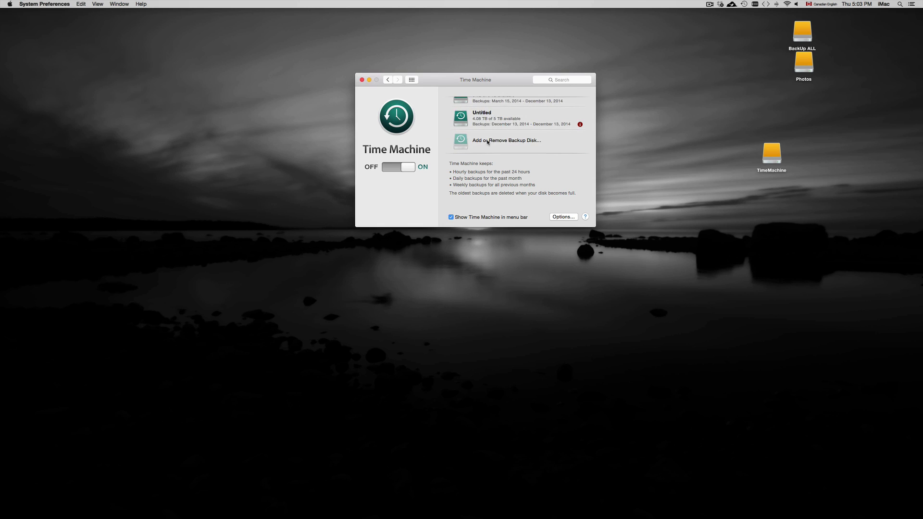
left_click(487, 142)
scroll(475, 146, "down", 2)
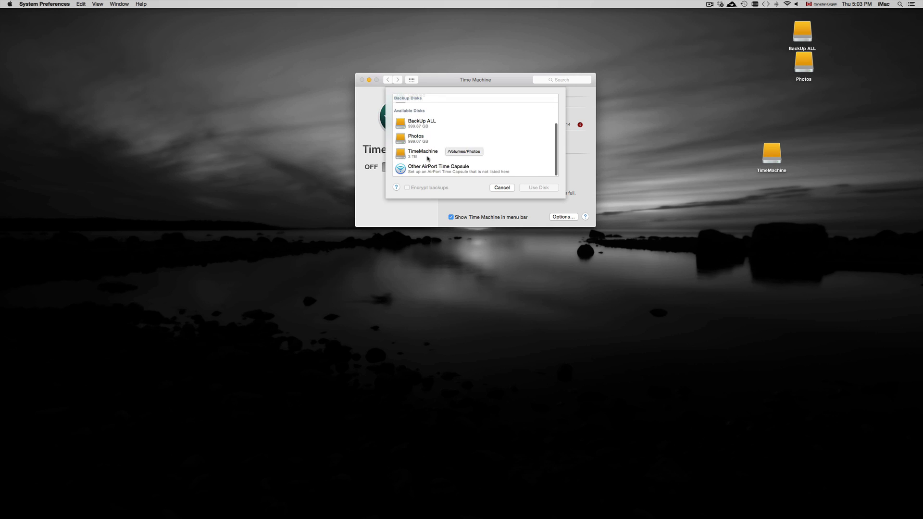
left_click(431, 157)
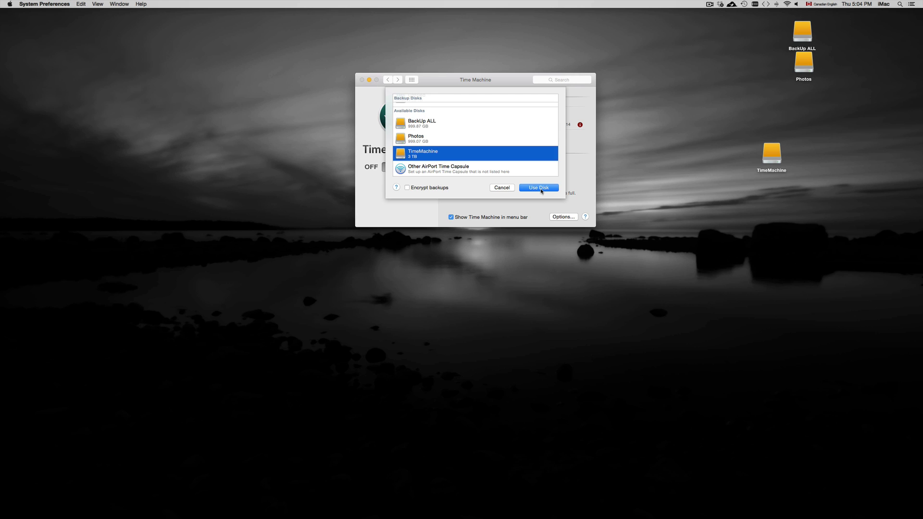
left_click(503, 188)
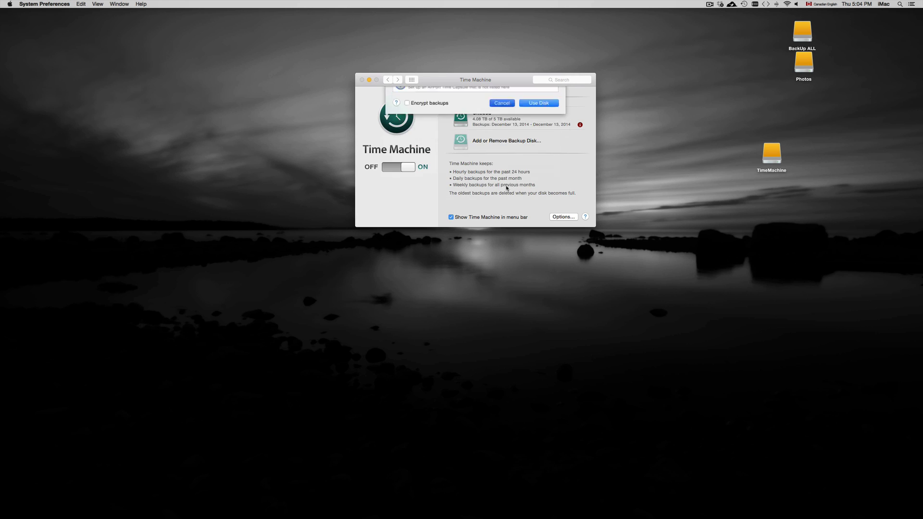
left_click_drag(450, 82, 448, 70)
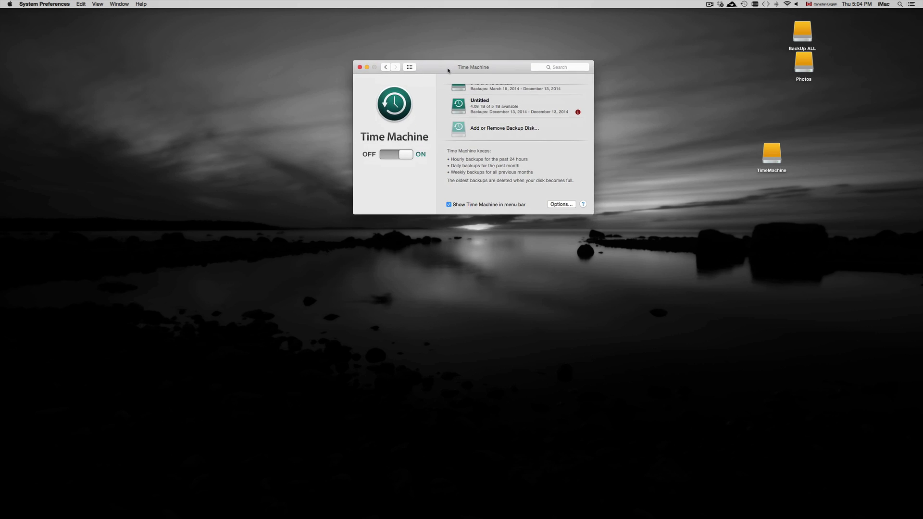